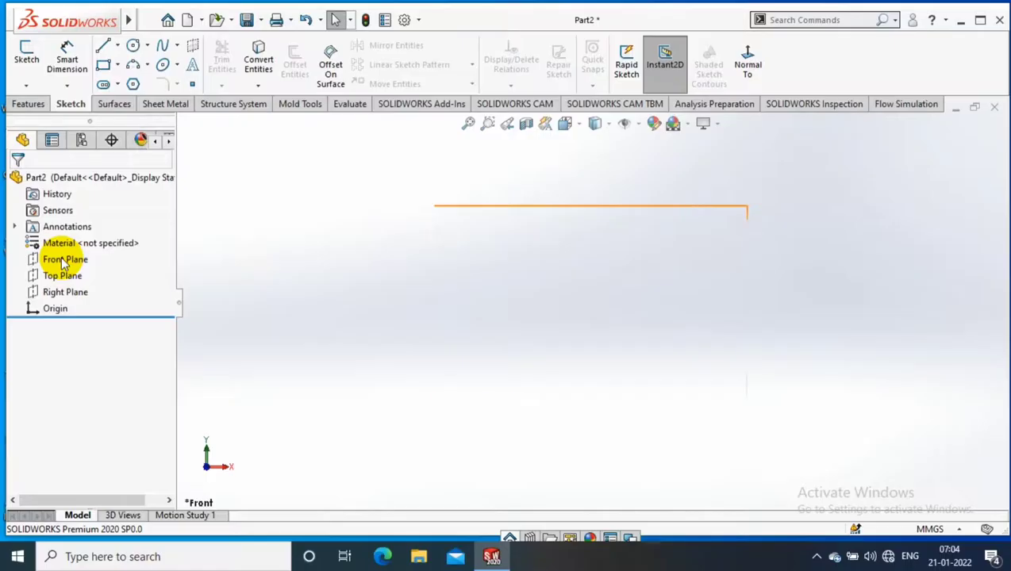
Step: Sketch a circle at the origin on the Front Plane and dimension it to Ø150
right_click(46, 257)
left_click(142, 232)
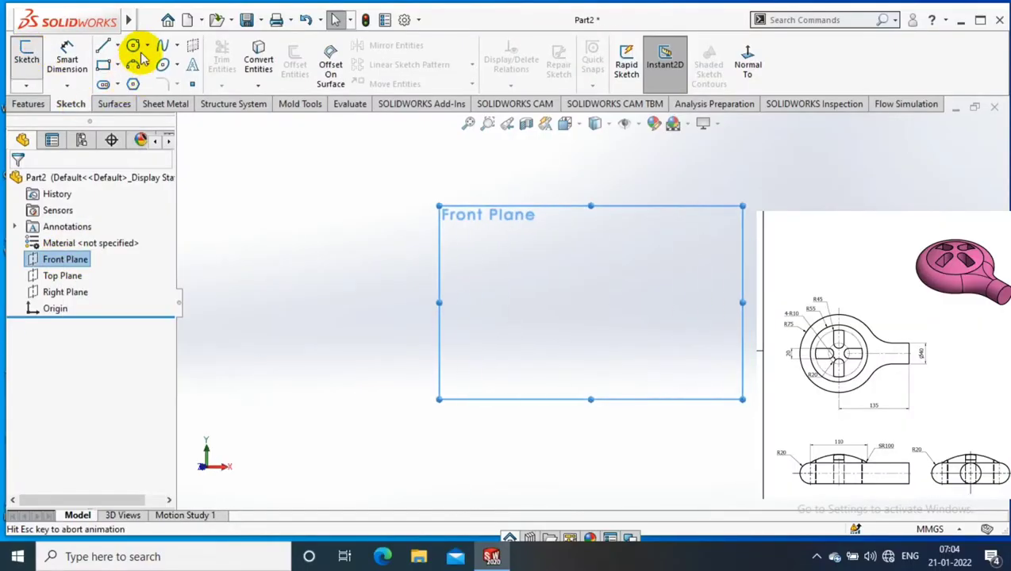
left_click(133, 46)
left_click(591, 302)
left_click(632, 362)
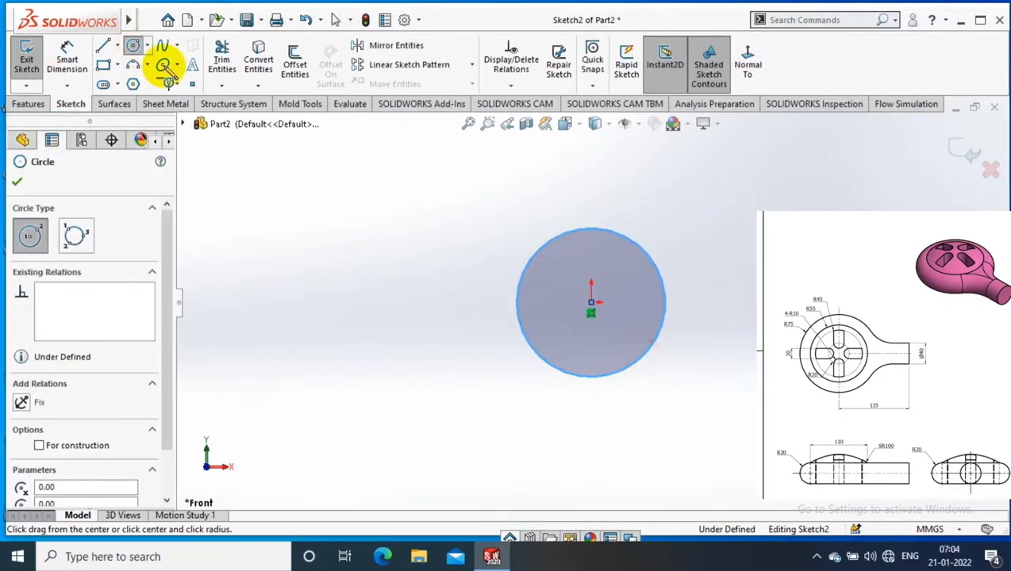
left_click(67, 59)
left_click(454, 297)
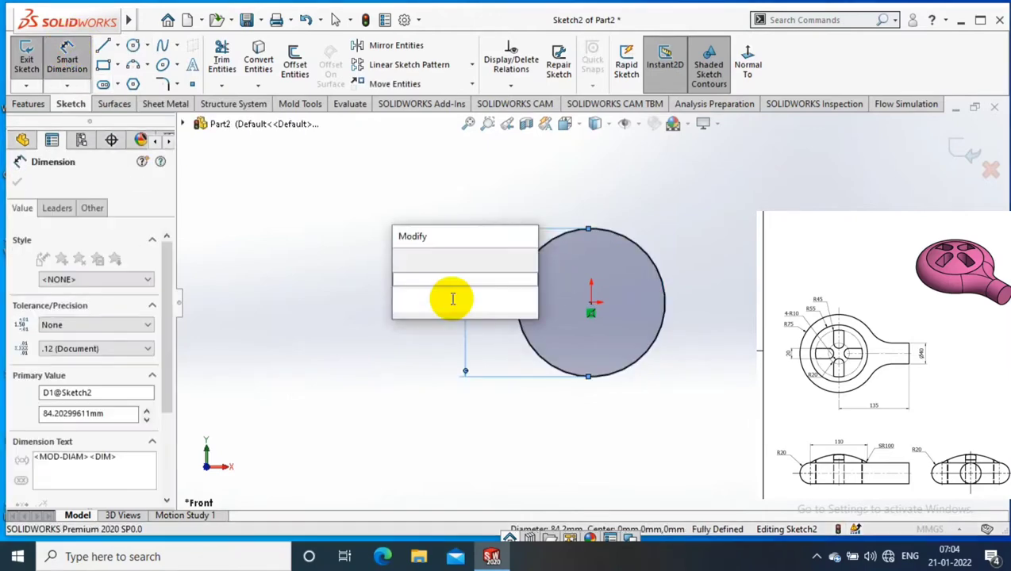
type("150")
key("Return")
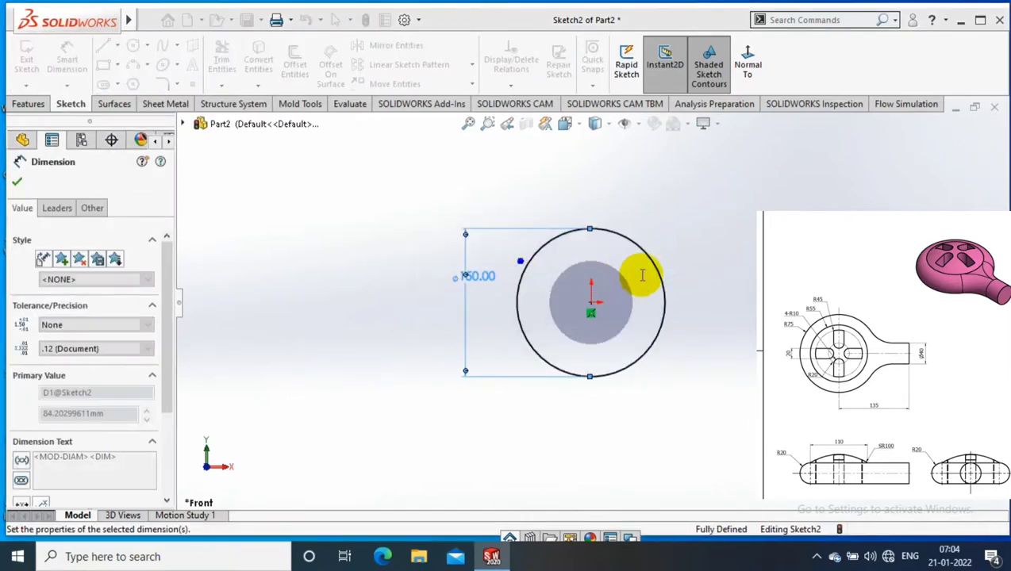
Step: Extrude the circle Mid Plane to a 40 mm thickness
scroll(742, 266, "down", 2)
left_click(26, 103)
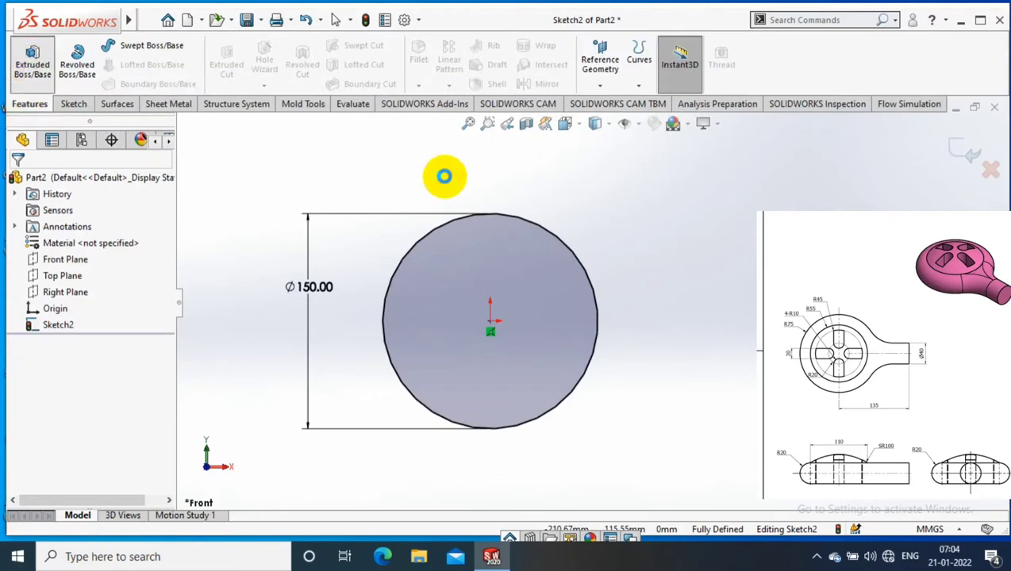
left_click(119, 270)
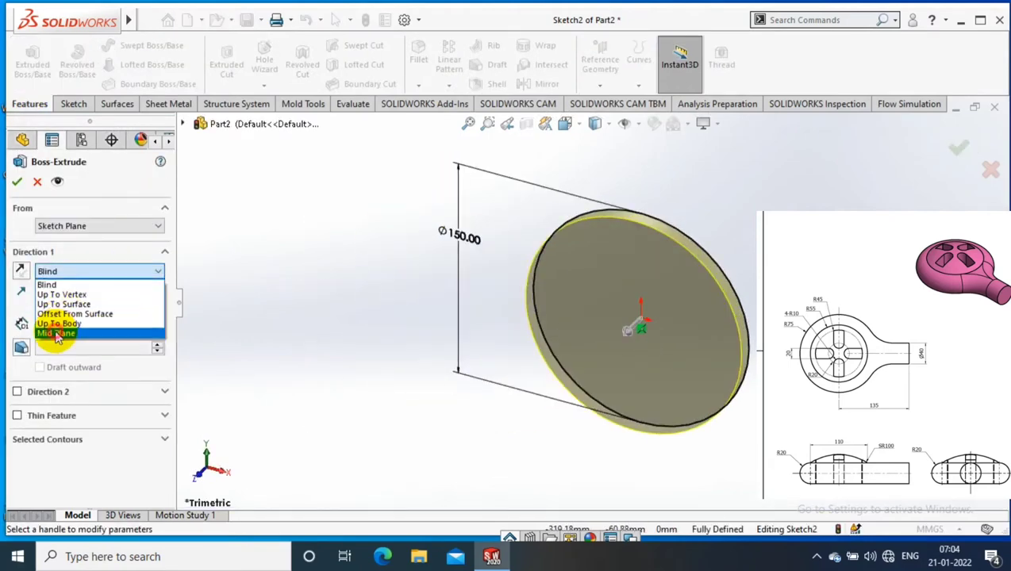
left_click(56, 325)
type("40")
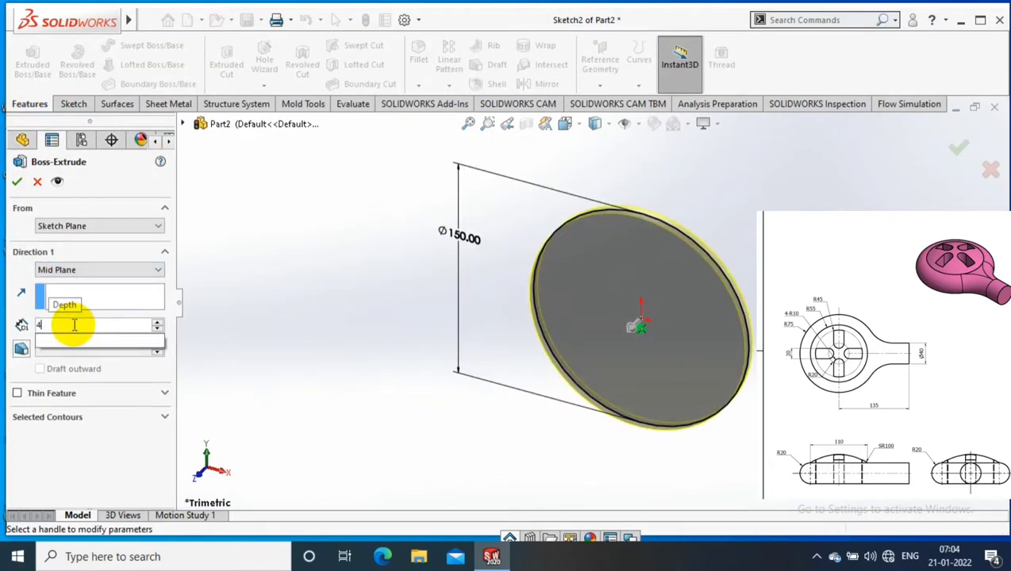
key("Return")
left_click(17, 181)
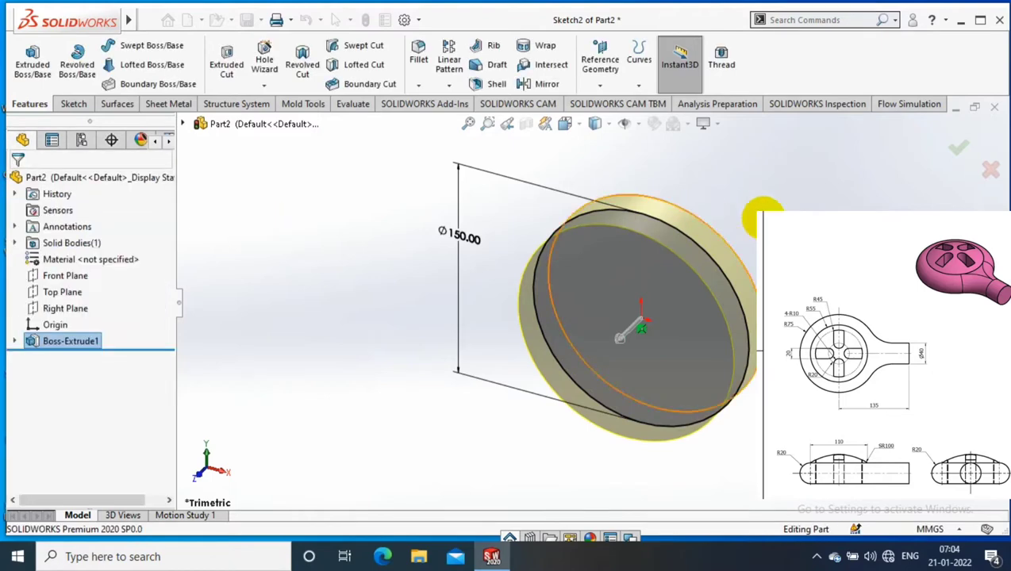
Step: Apply a Full Round Fillet across the disc's front face, cylindrical rim and back face
left_click(735, 290)
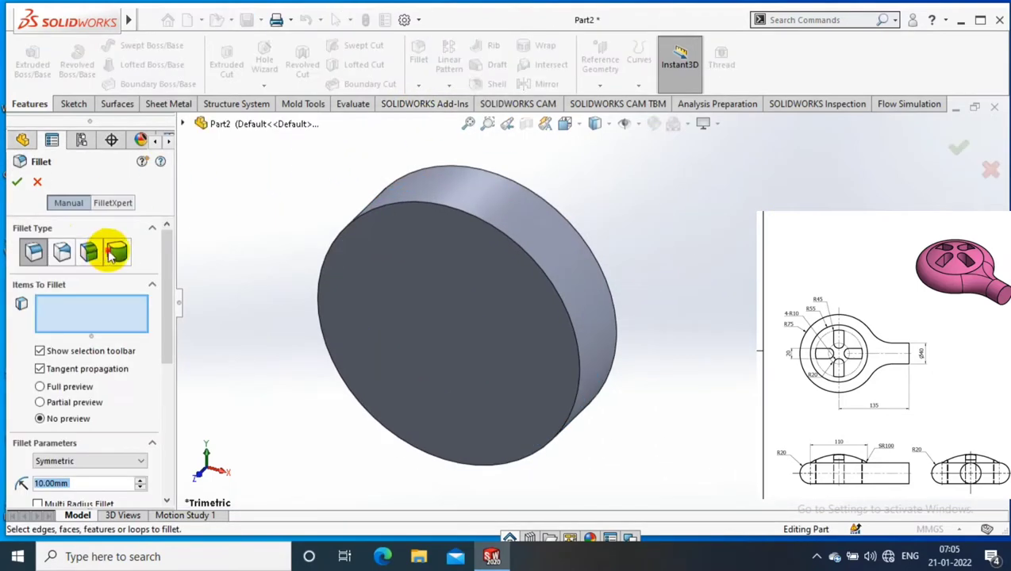
left_click(117, 251)
left_click(363, 332)
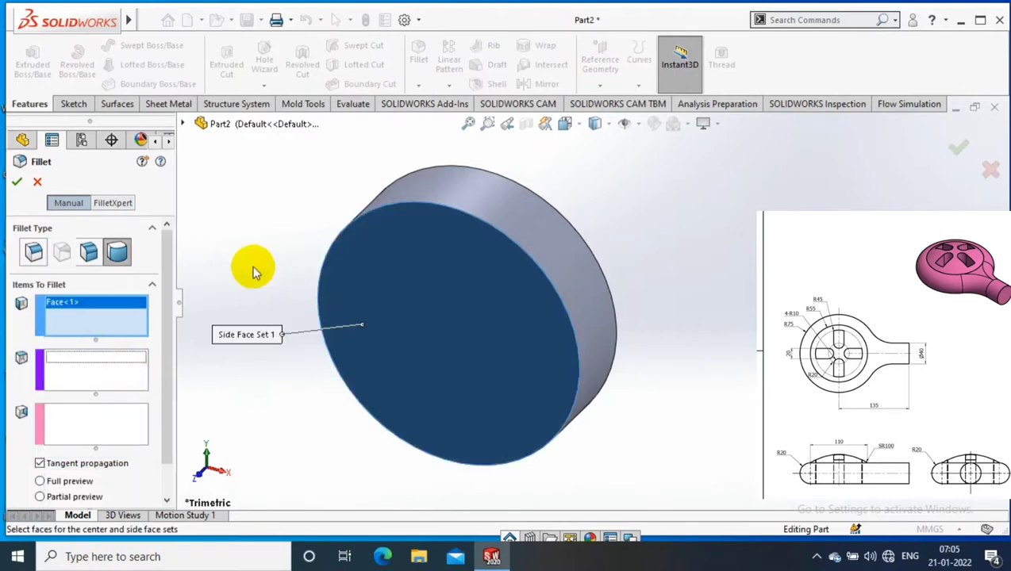
middle_click_drag(238, 252, 383, 219)
left_click(575, 274)
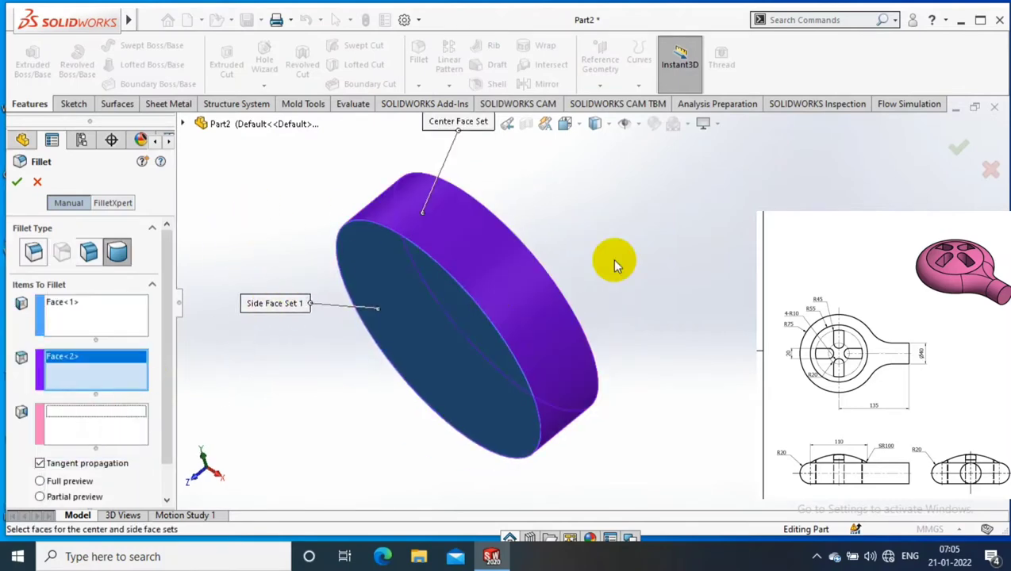
middle_click_drag(612, 264, 560, 282)
left_click(564, 285)
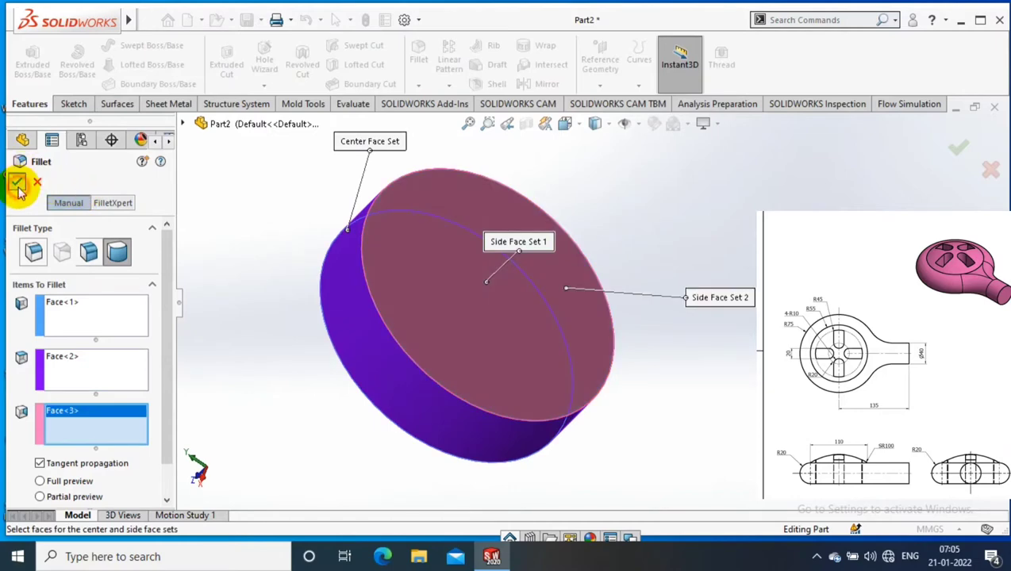
left_click(16, 184)
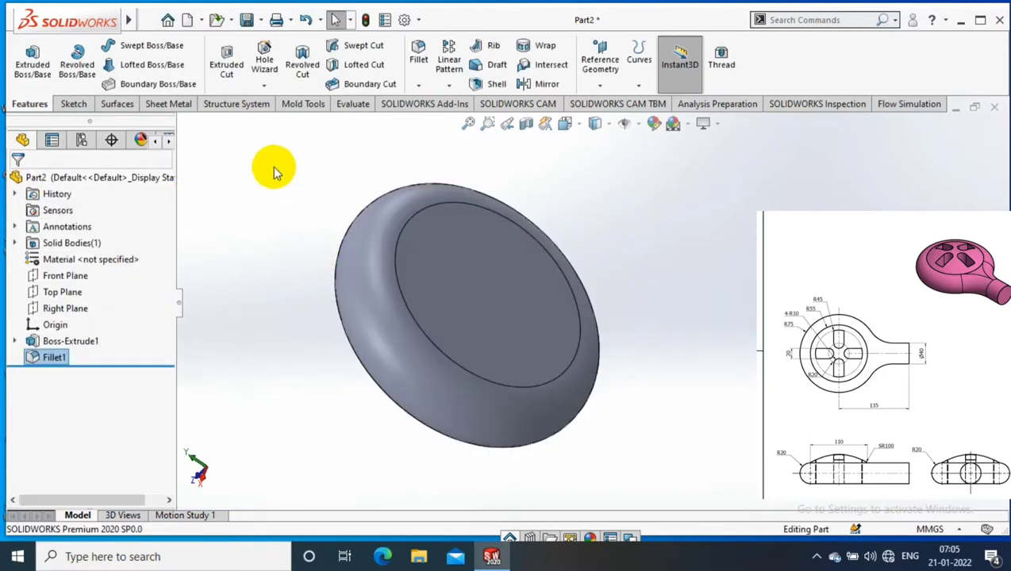
middle_click_drag(257, 292, 270, 326)
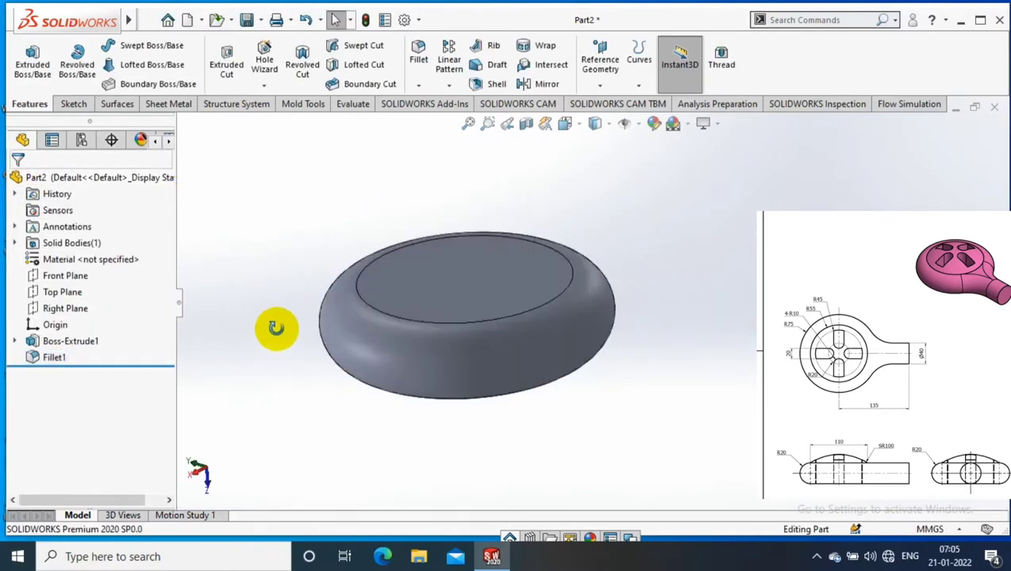
Step: Start a sketch on the Top Plane, face-on, with a vertical centerline from the origin
left_click(54, 291)
right_click(54, 291)
left_click(142, 275)
left_click(68, 101)
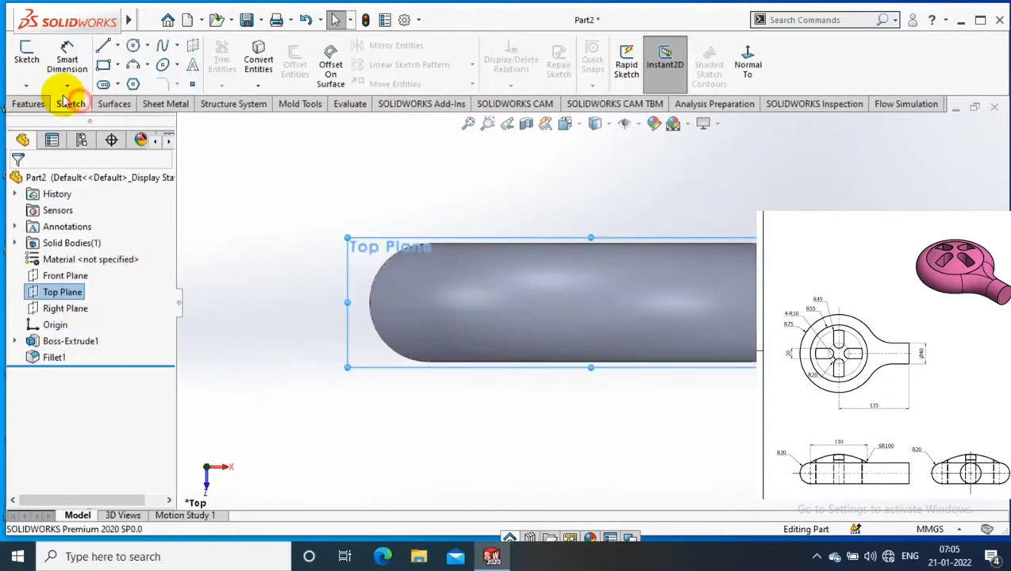
left_click(119, 45)
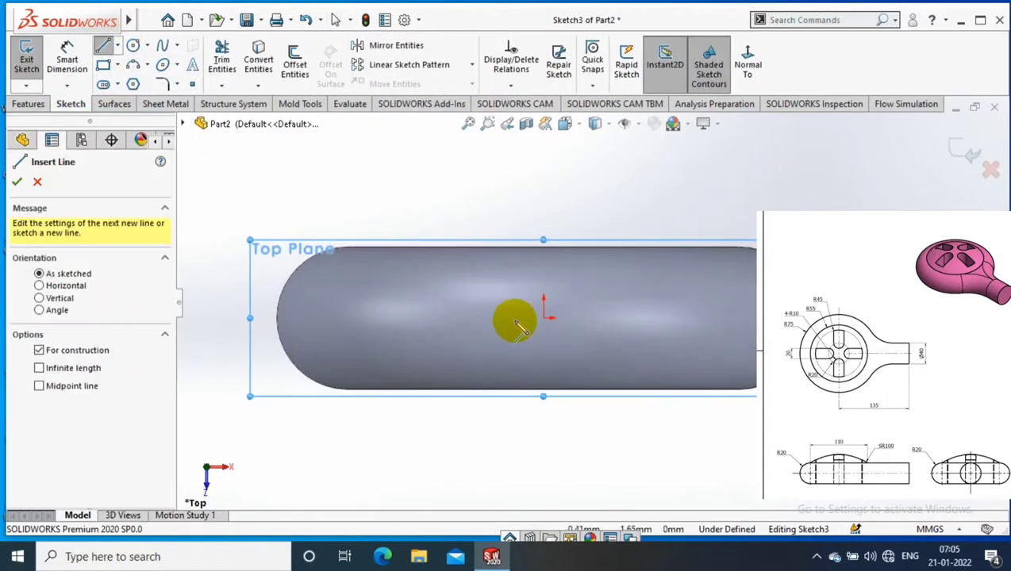
left_click(544, 313)
left_click(544, 183)
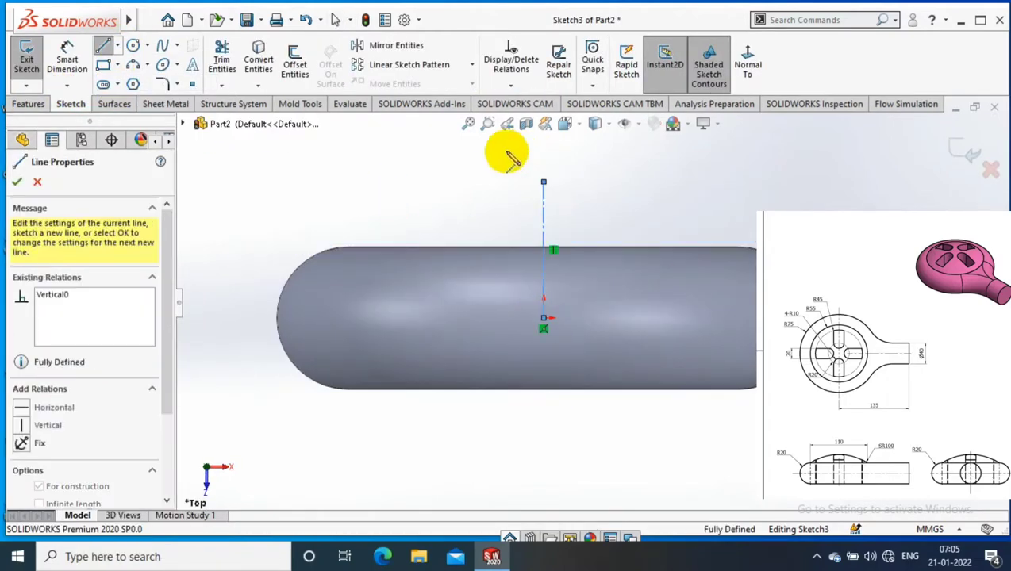
key("Escape")
Step: Draw a three-point arc above the disc's top edge and dimension it R100
left_click(146, 64)
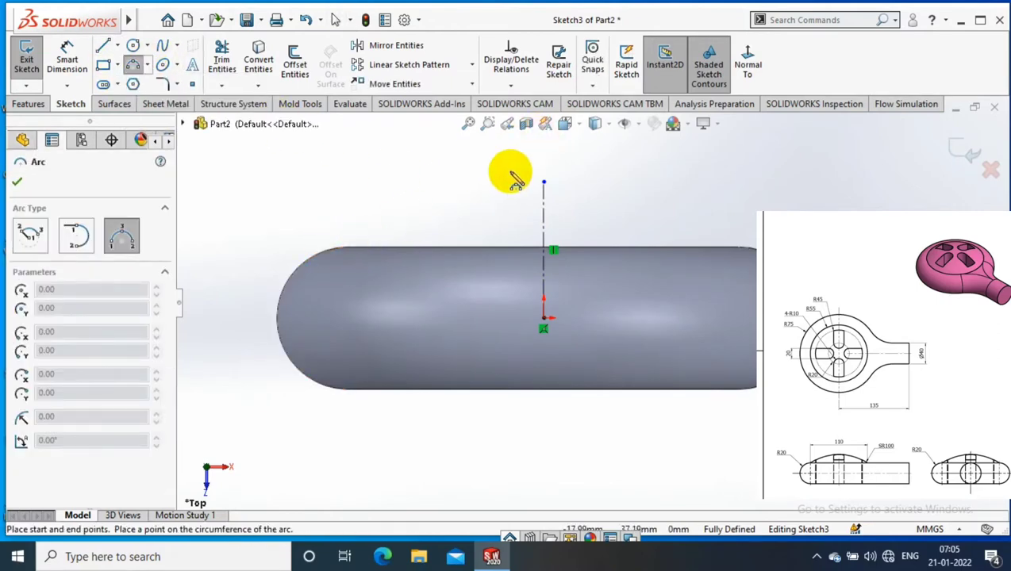
left_click(349, 248)
left_click(731, 249)
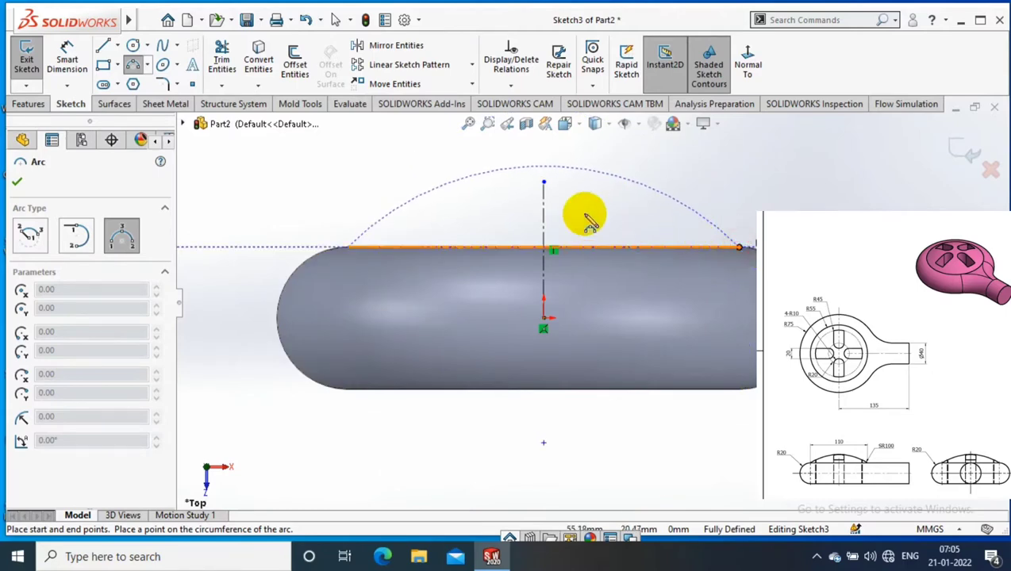
left_click(507, 218)
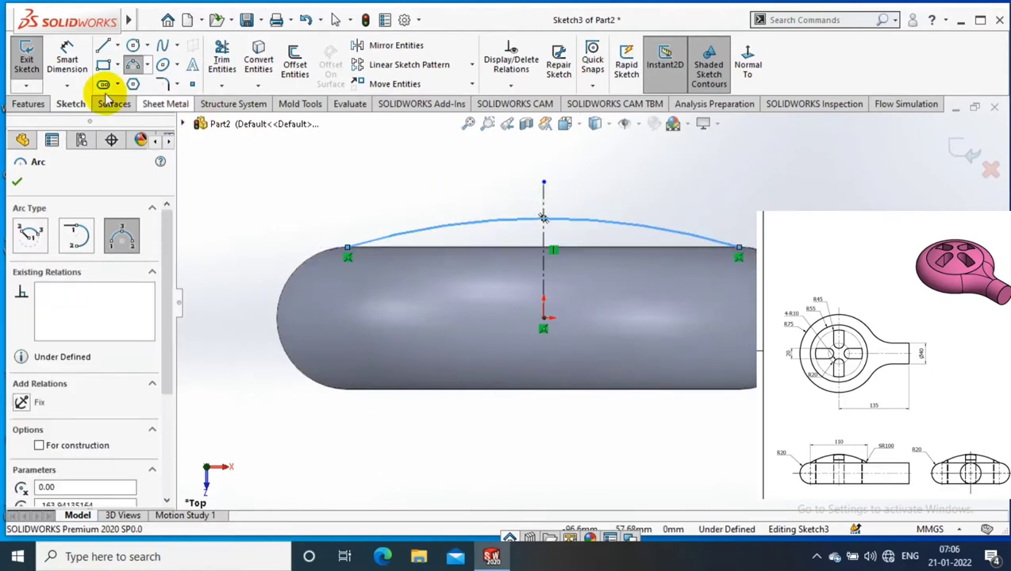
left_click(67, 60)
left_click(556, 220)
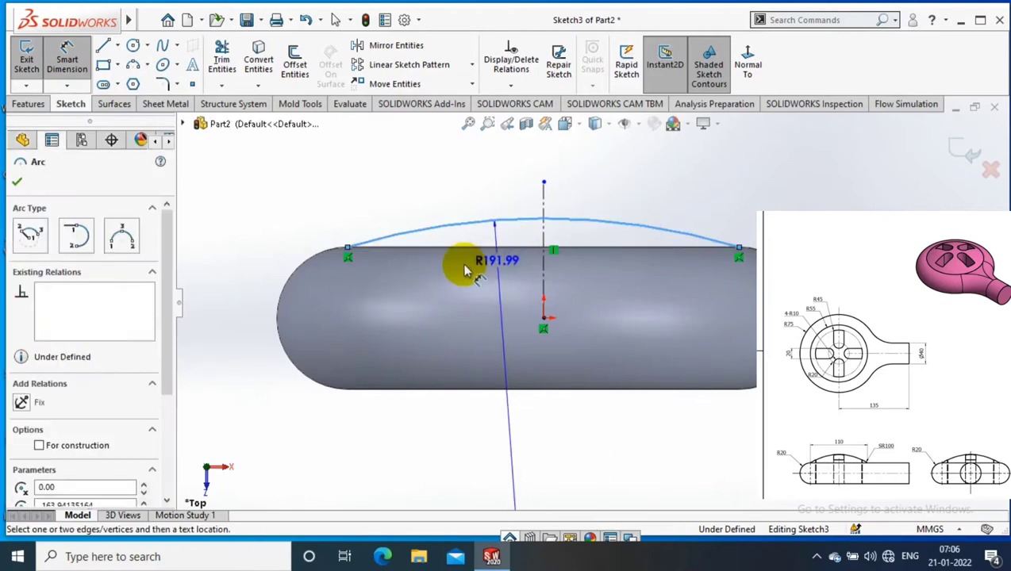
left_click(452, 277)
type("100")
key("Return")
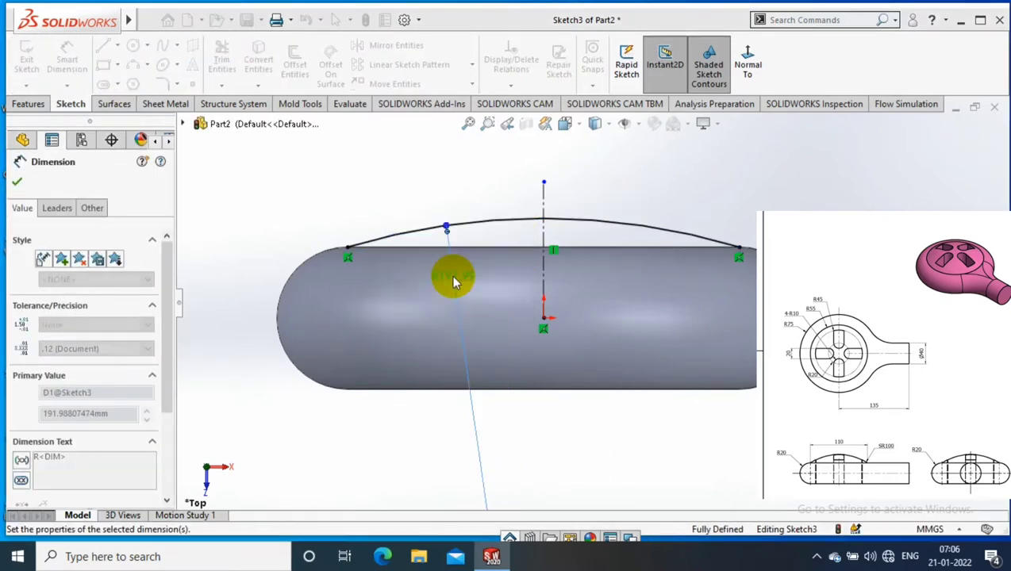
Step: Add a vertical line from the arc's top to the disc edge and trim away the arc's left part
left_click(103, 45)
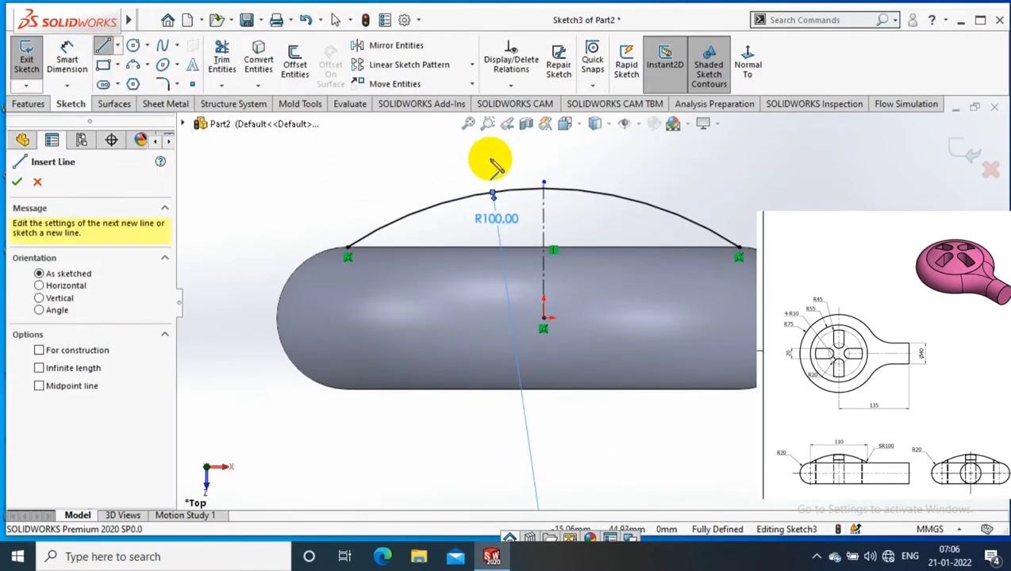
left_click(543, 187)
left_click(542, 250)
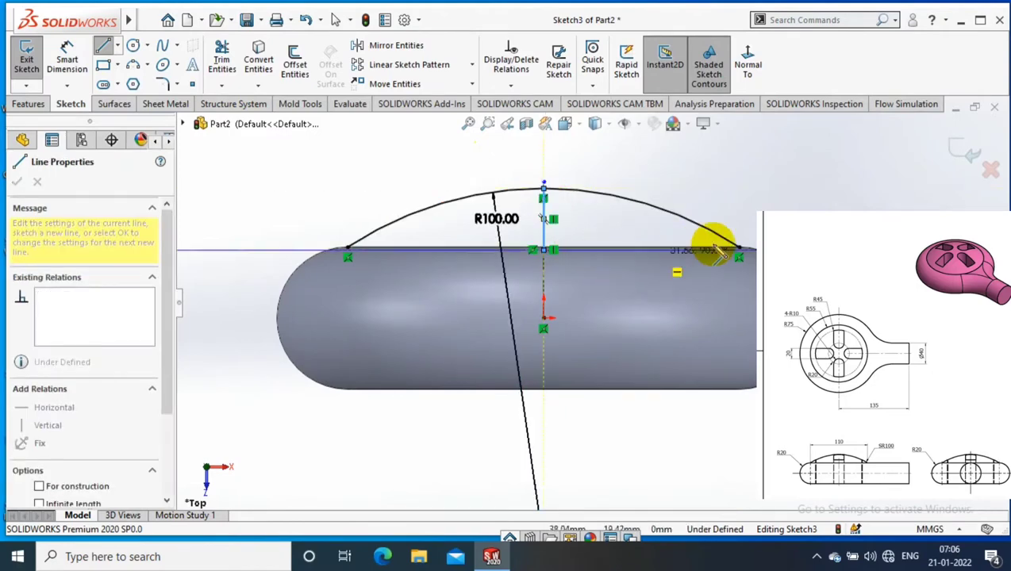
left_click(222, 85)
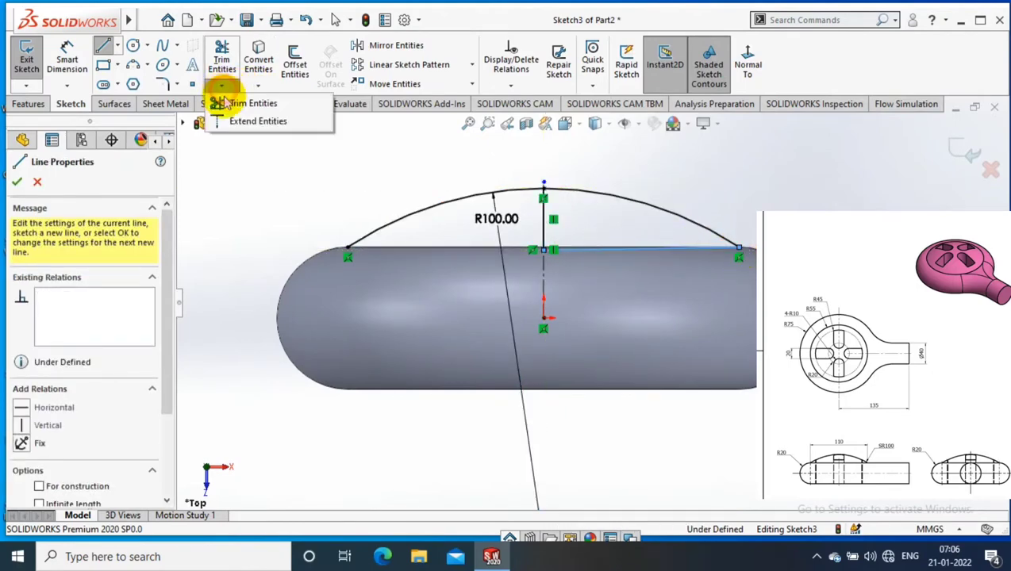
left_click(226, 100)
left_click_drag(434, 264, 401, 186)
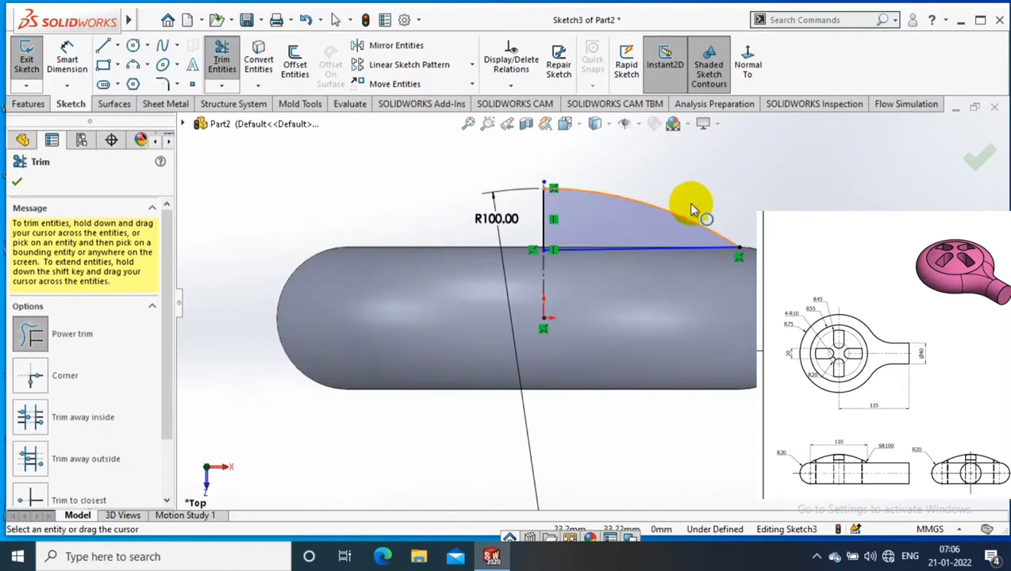
key("Escape")
Step: Make the sketch's base line collinear with the body's top edge
left_click(608, 256)
left_click(468, 250, "ctrl")
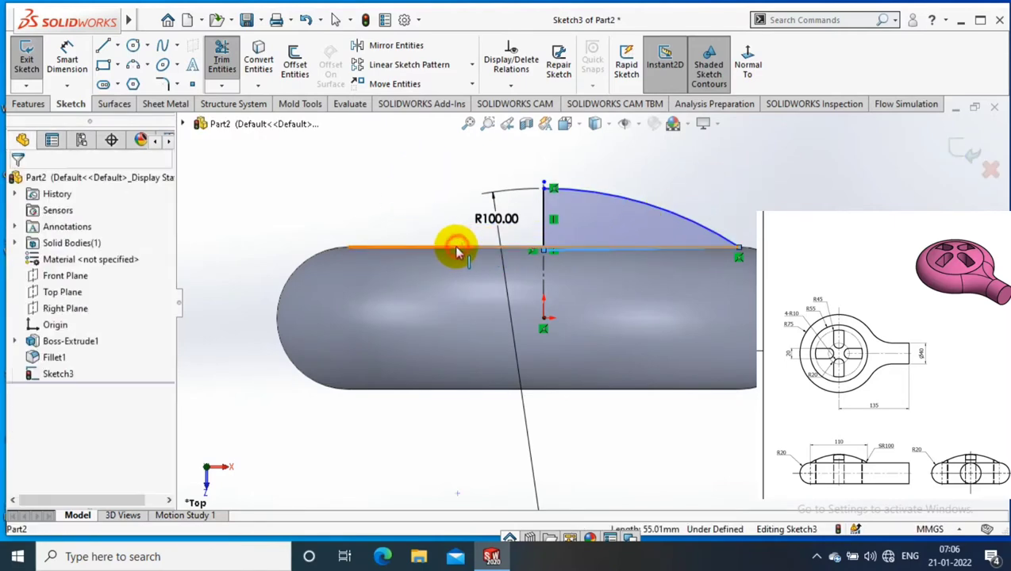
left_click(26, 425)
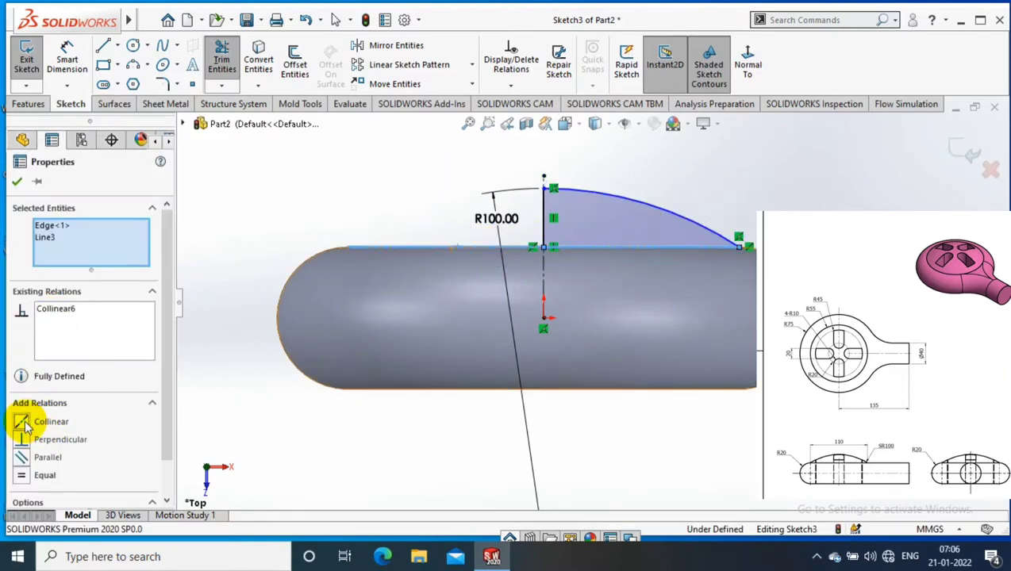
left_click(17, 181)
Step: Revolve the half-dome profile 360° into Revolve1, then drag out an offset plane from Top Plane
left_click(29, 104)
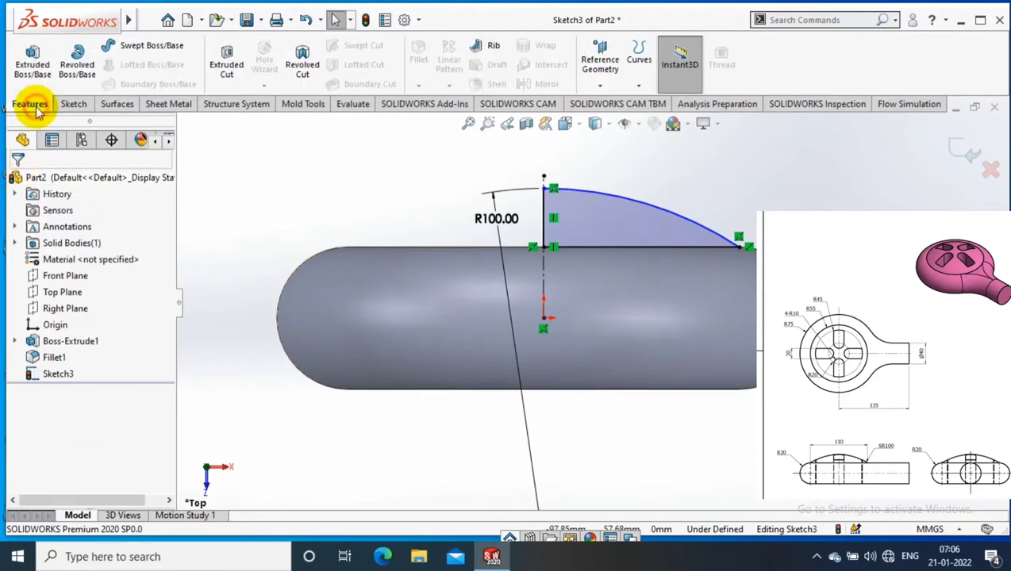
left_click(77, 63)
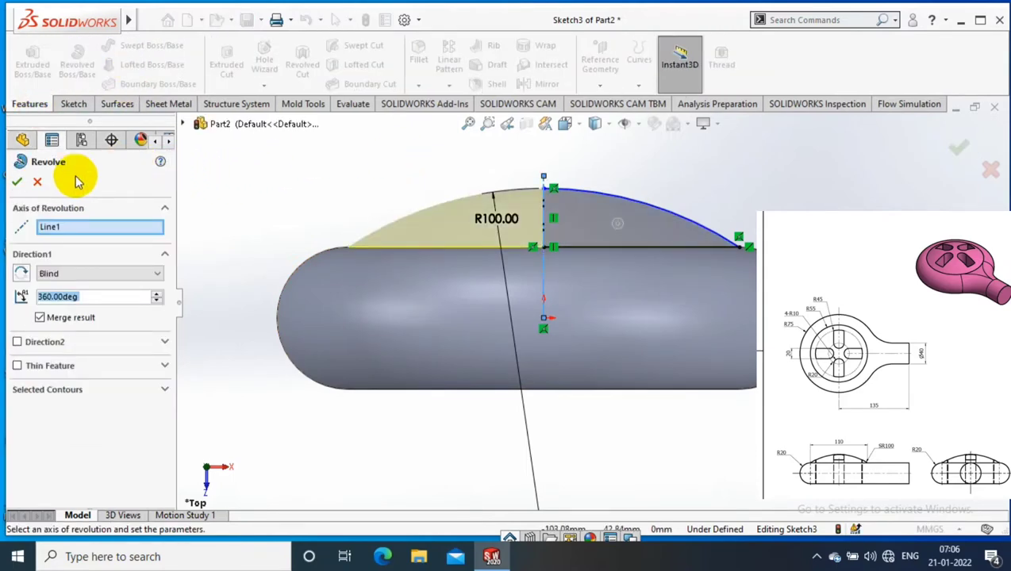
left_click(16, 181)
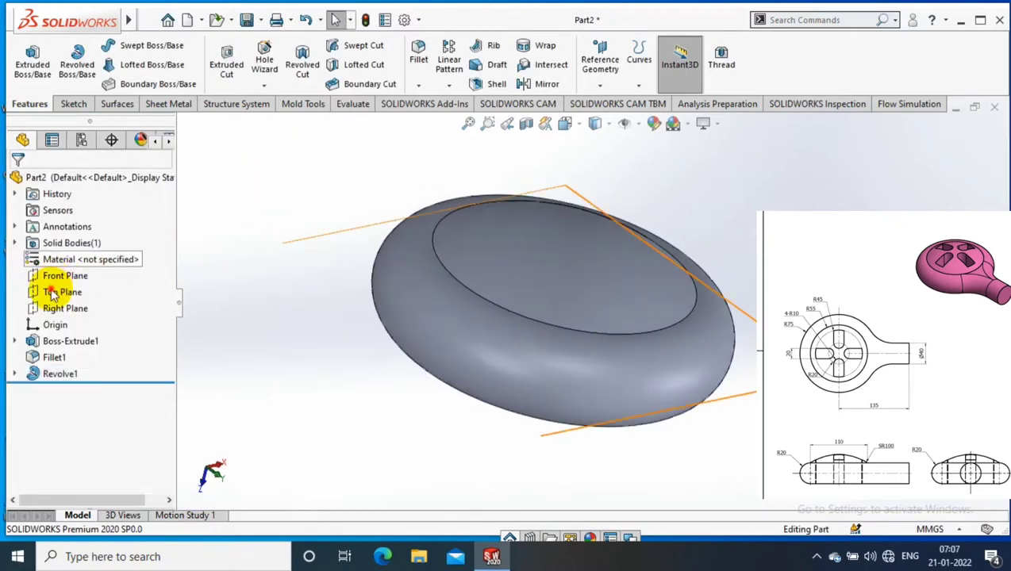
left_click(54, 292)
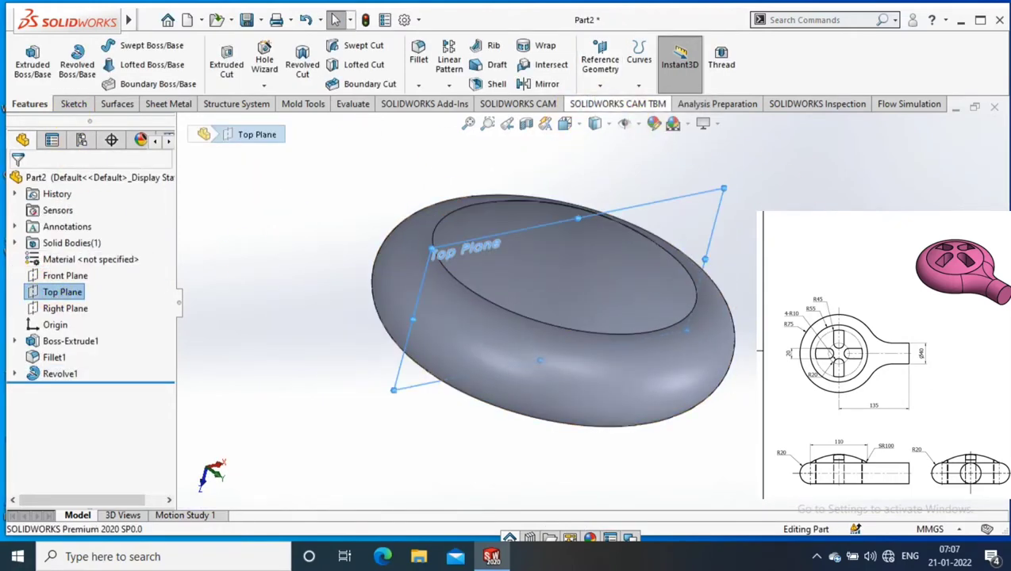
left_click_drag(555, 225, 571, 237, "ctrl")
type("135")
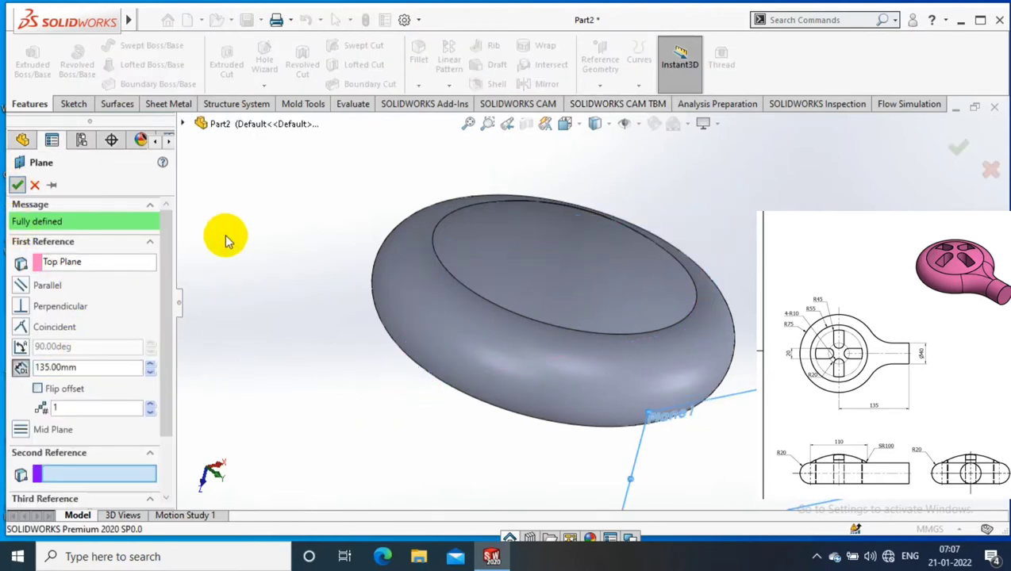
Step: Create Plane1 at a 135 mm offset and start a face-on sketch on it
left_click(17, 185)
right_click(890, 498)
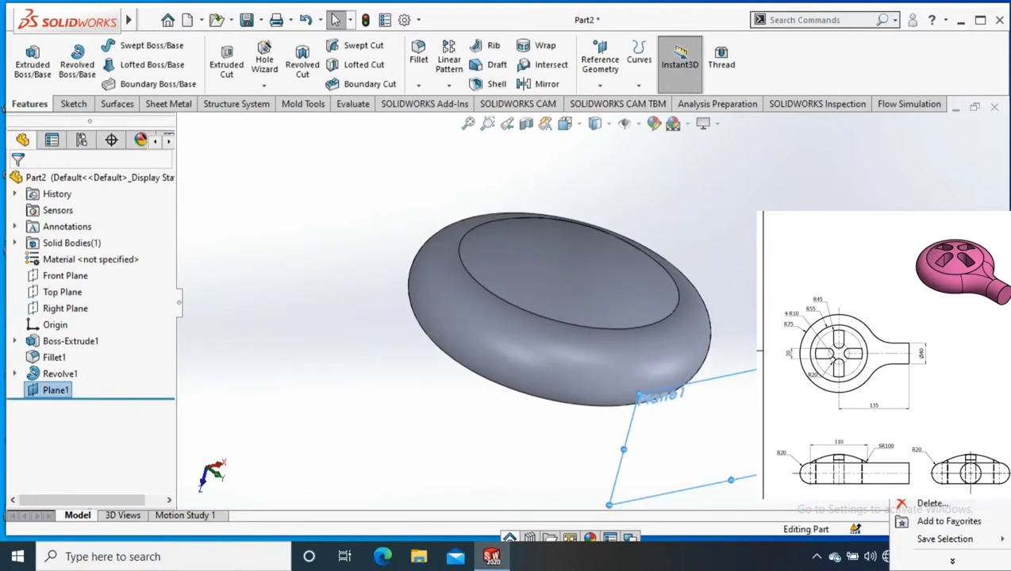
left_click(912, 486)
left_click(73, 104)
left_click(27, 51)
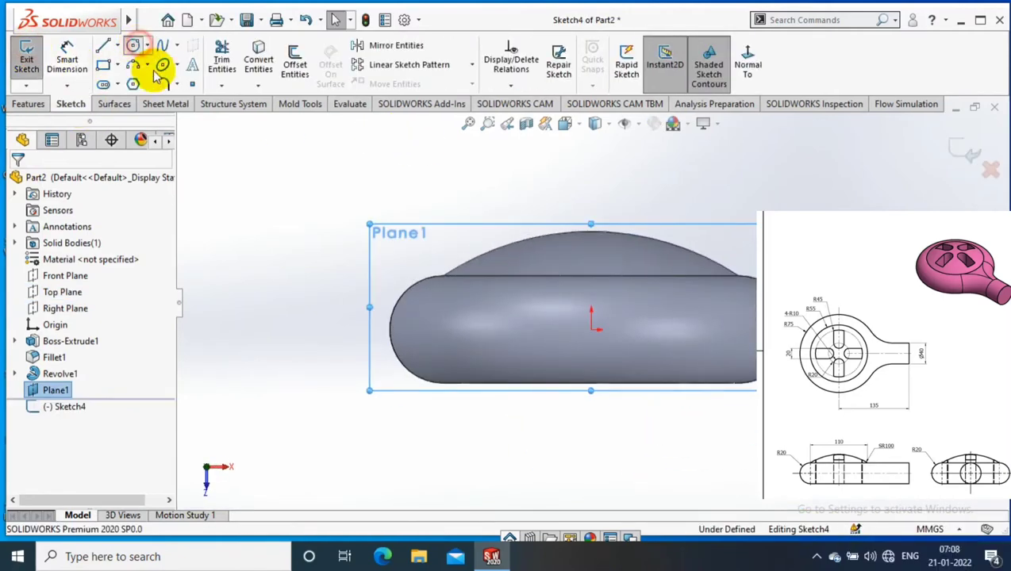
Step: Draw a circle centred on the origin and dimension it to Ø40
left_click(162, 64)
left_click(592, 329)
left_click(559, 391)
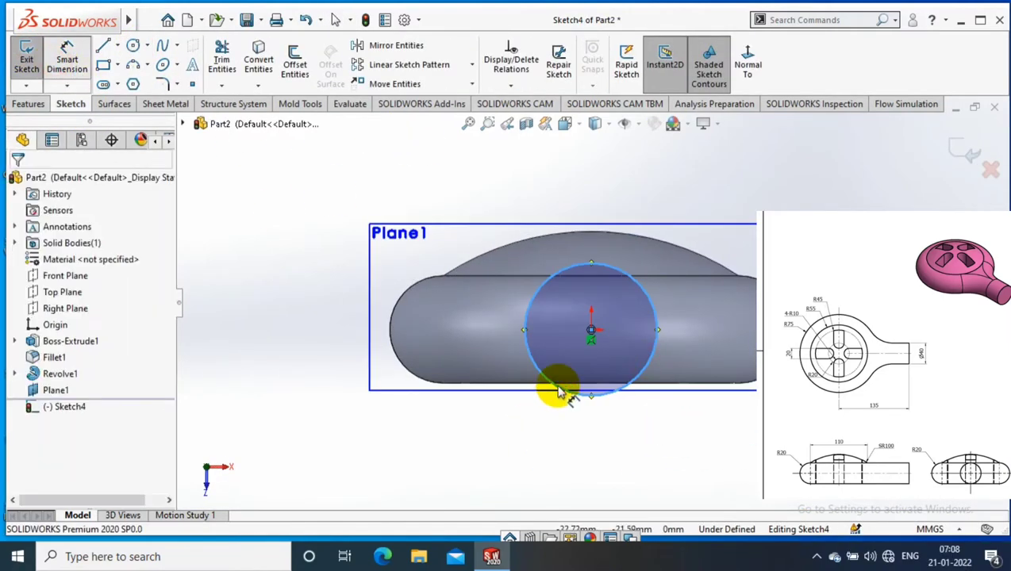
left_click(524, 337)
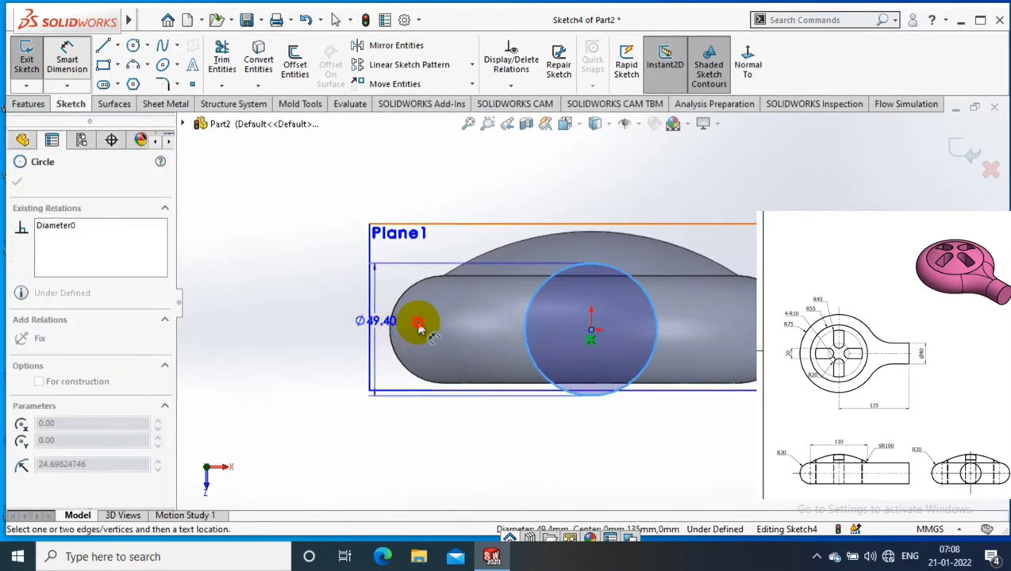
left_click(419, 325)
type("40")
key("Return")
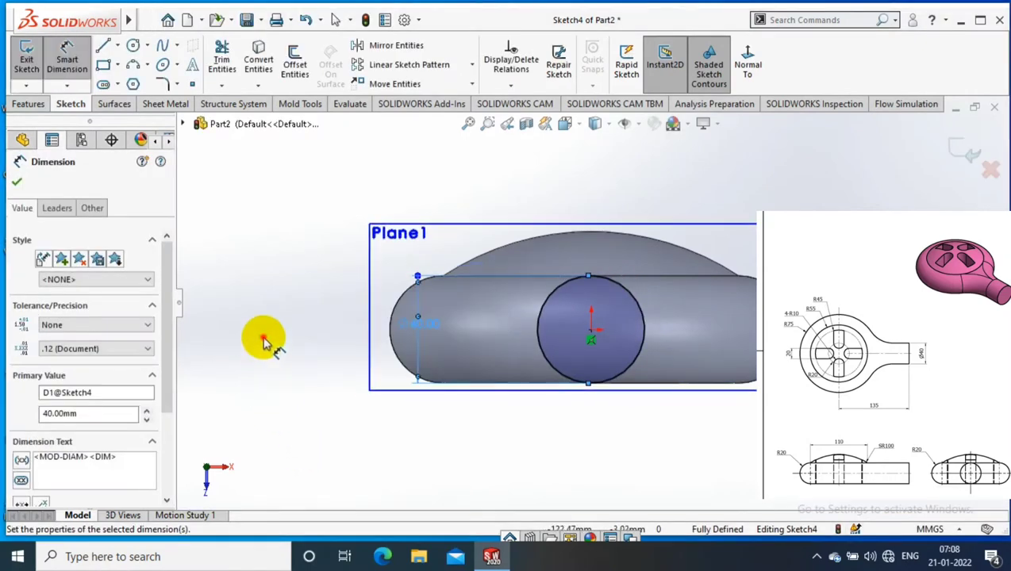
mouse_move(259, 339)
middle_mouse_down()
mouse_move(315, 364)
mouse_move(206, 262)
middle_mouse_up()
left_click(32, 54)
left_click(32, 59)
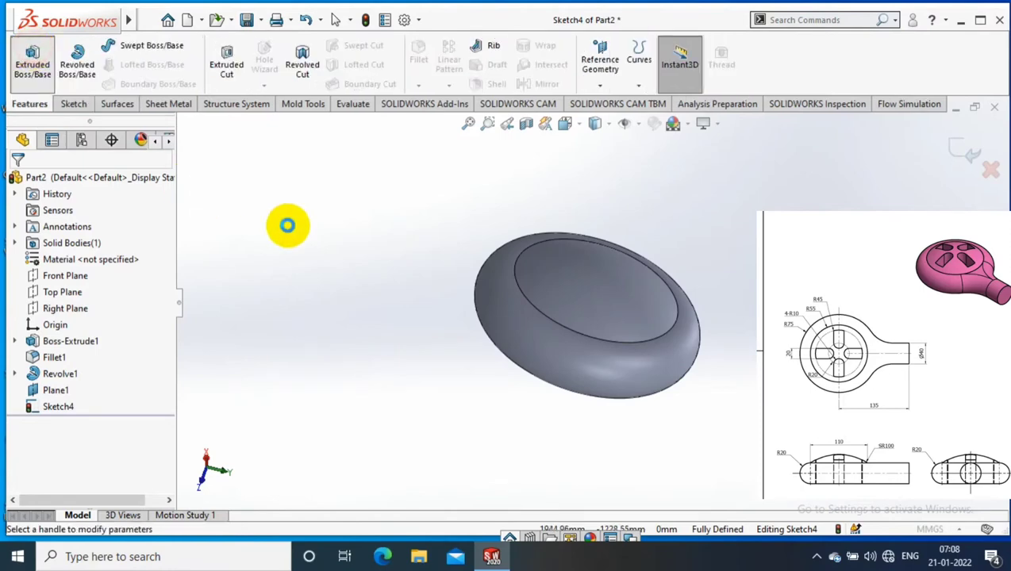
Step: Extrude the Ø40 circle Up To Surface, ending at the disc's outer face
left_click(67, 271)
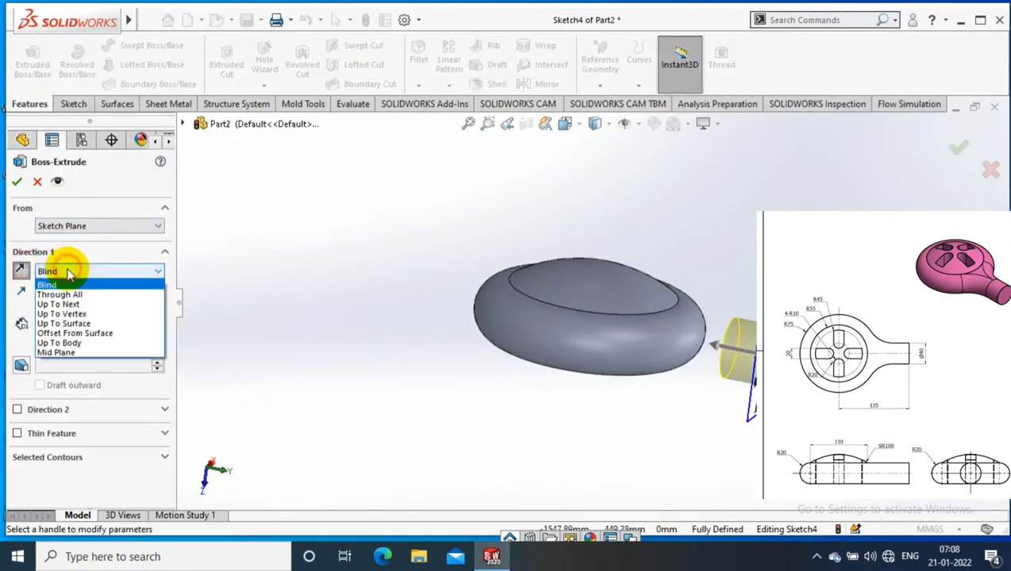
left_click(396, 340)
middle_click_drag(508, 334, 579, 354)
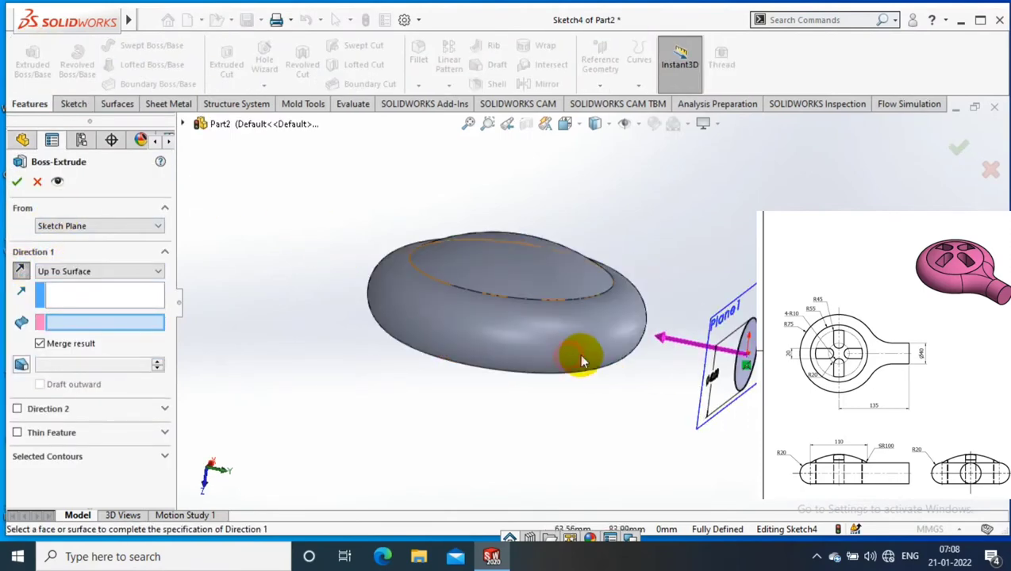
left_click(579, 354)
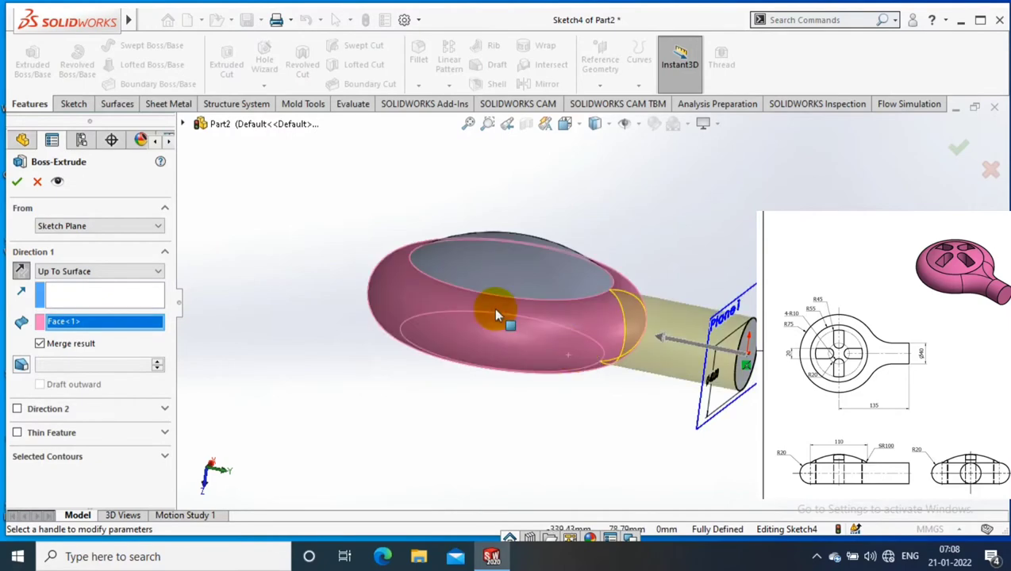
left_click(14, 181)
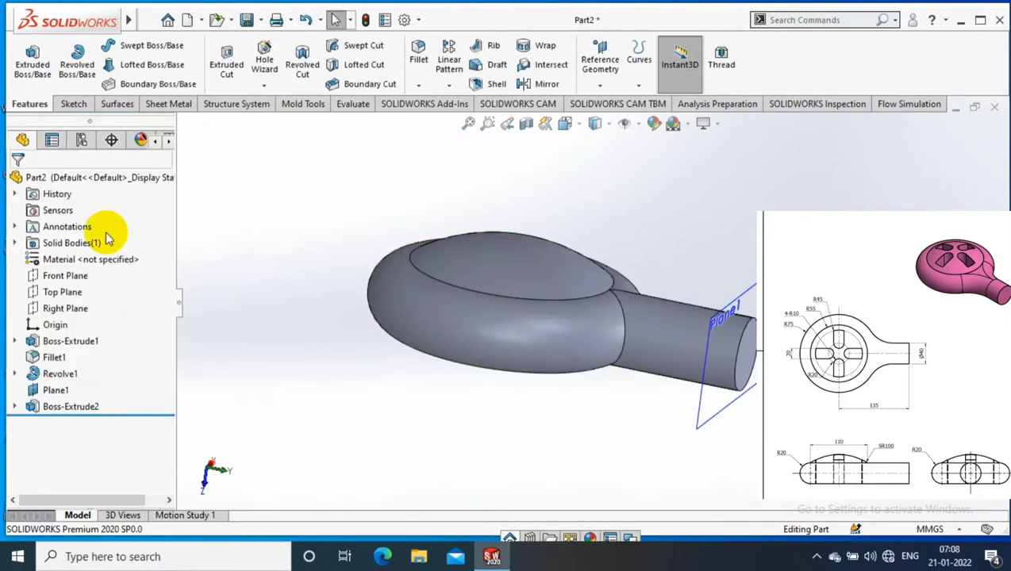
Step: Start a new sketch on the Front Plane, viewed face-on
right_click(64, 292)
left_click(45, 278)
left_click(131, 259)
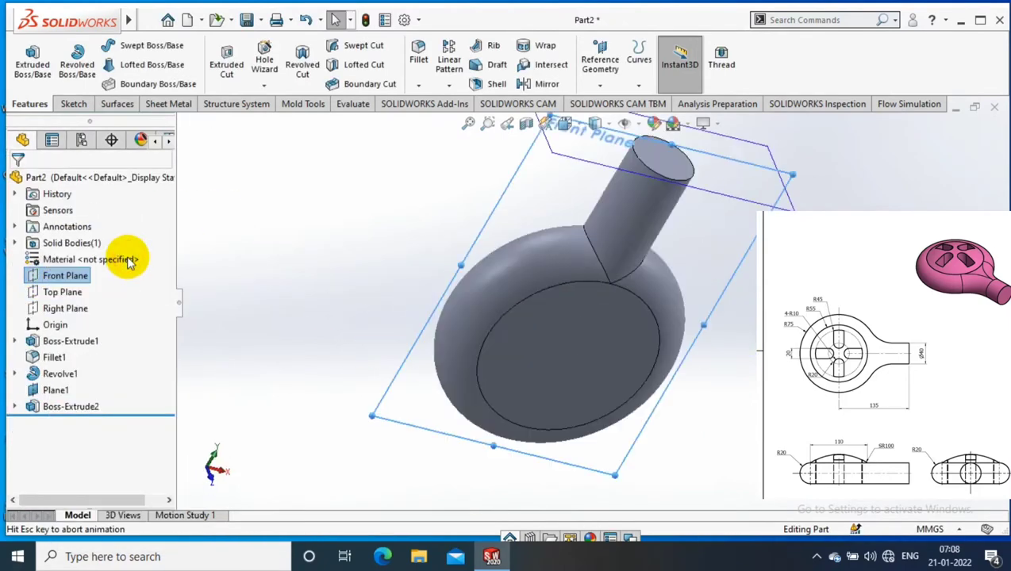
left_click(49, 70)
left_click(123, 83)
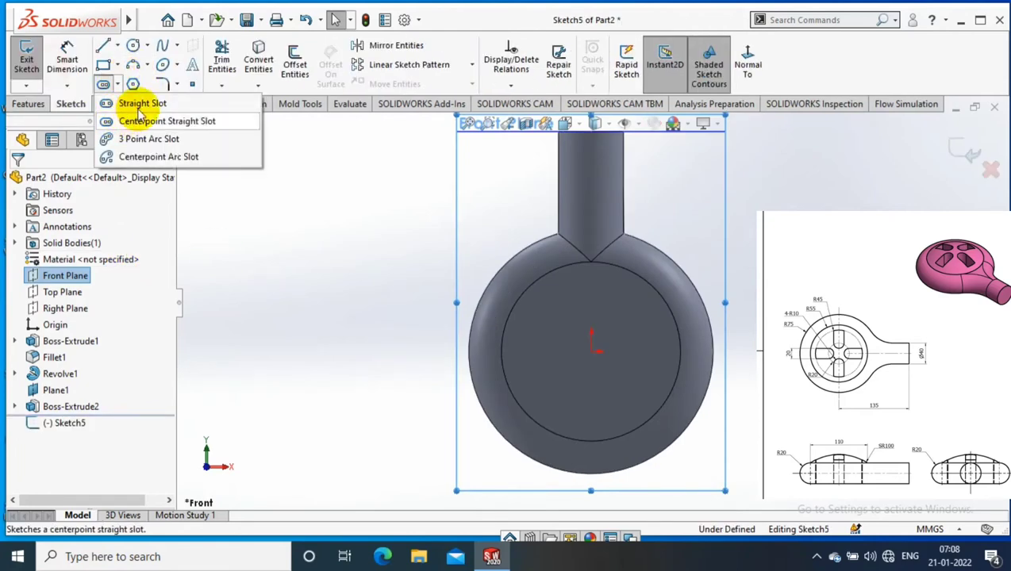
left_click(135, 118)
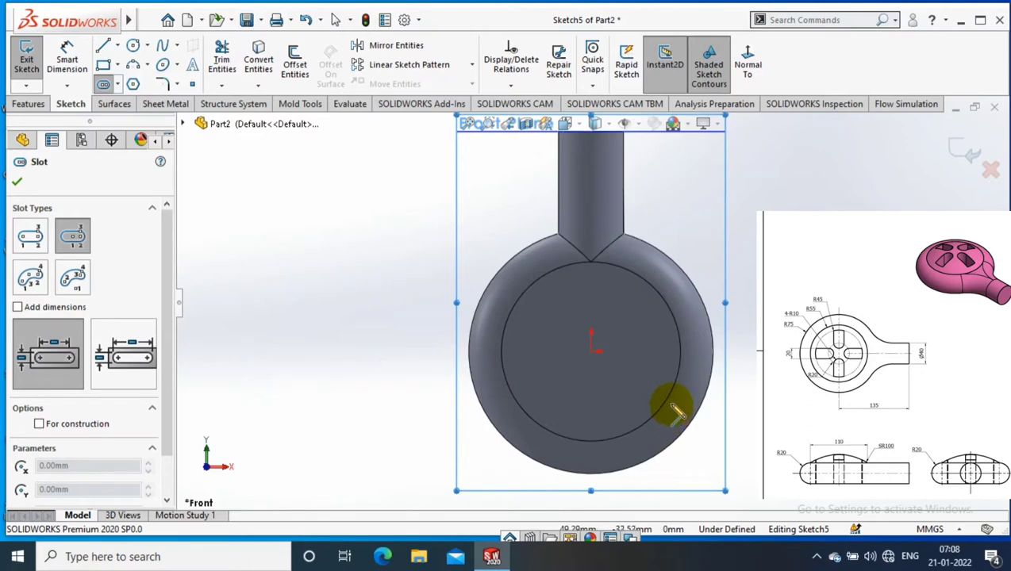
left_click(17, 182)
Step: Draw a circle centred on the origin and dimension it to Ø90
left_click(146, 45)
left_click(155, 64)
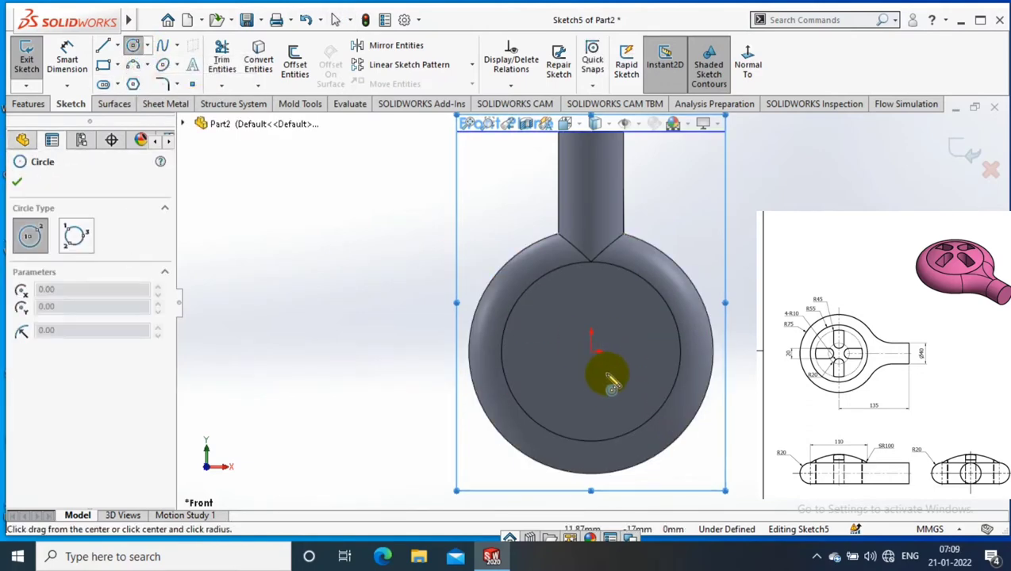
left_click_drag(593, 355, 616, 393)
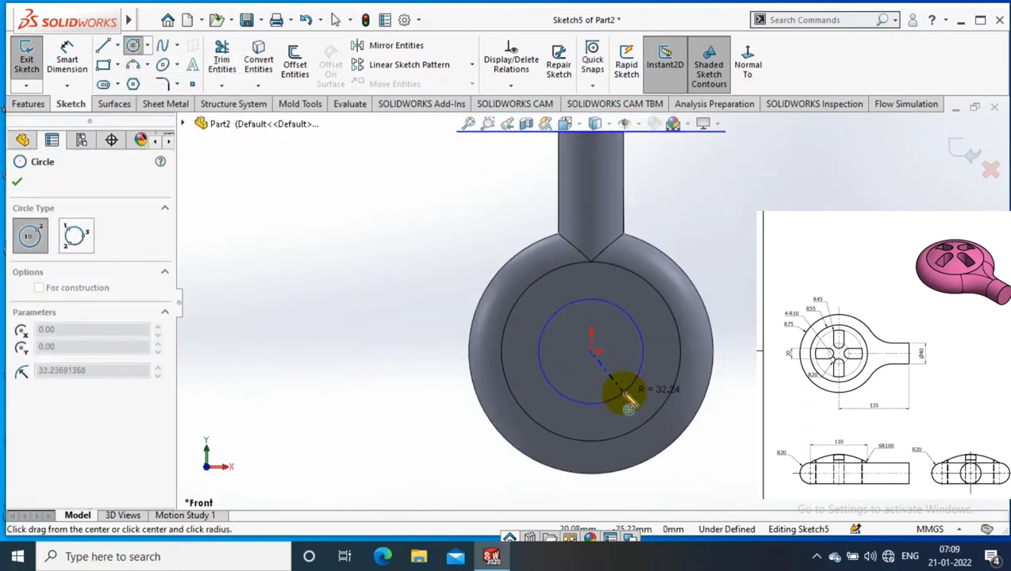
left_click(627, 405)
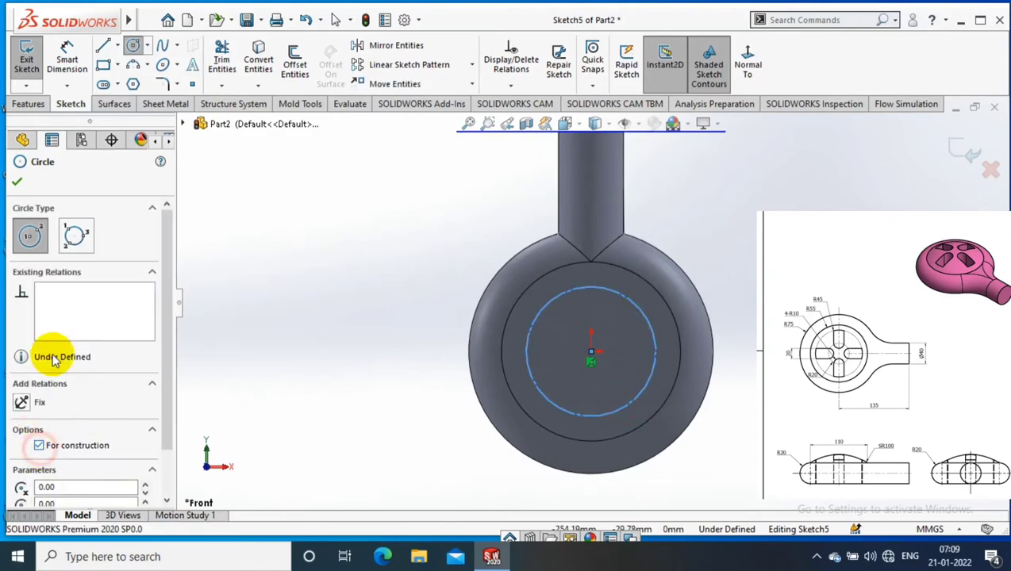
key("d")
left_click(528, 365)
left_click(427, 374)
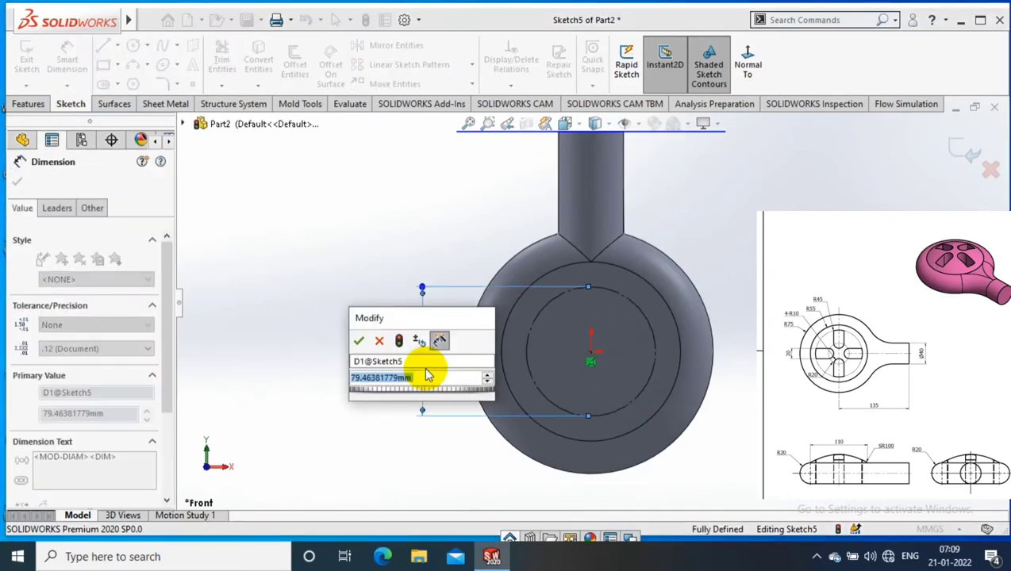
type("90")
key("Return")
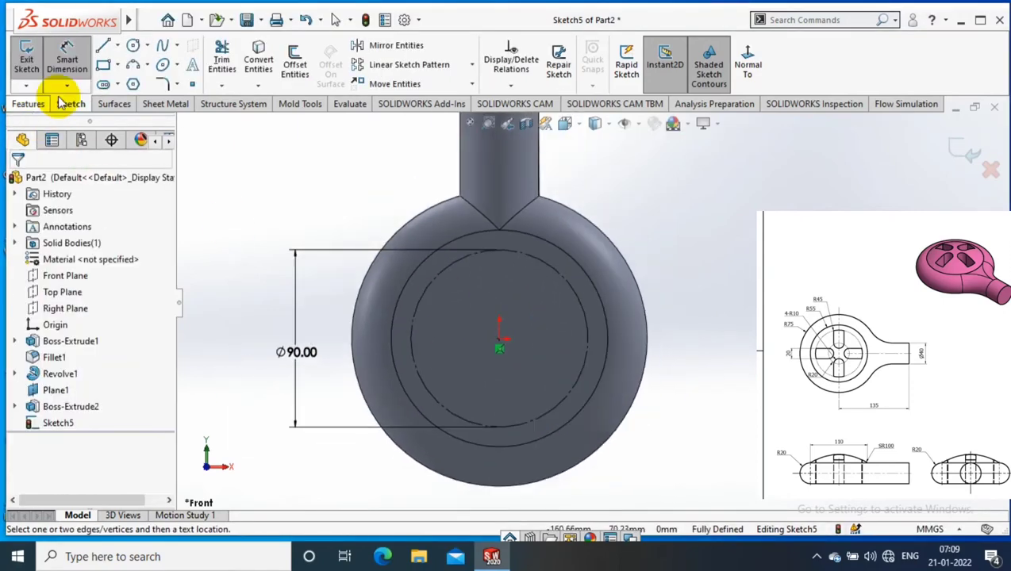
Step: Draw a vertical centrepoint straight slot at the Ø90 circle's bottom point with end radius R10
left_click(118, 84)
left_click(151, 119)
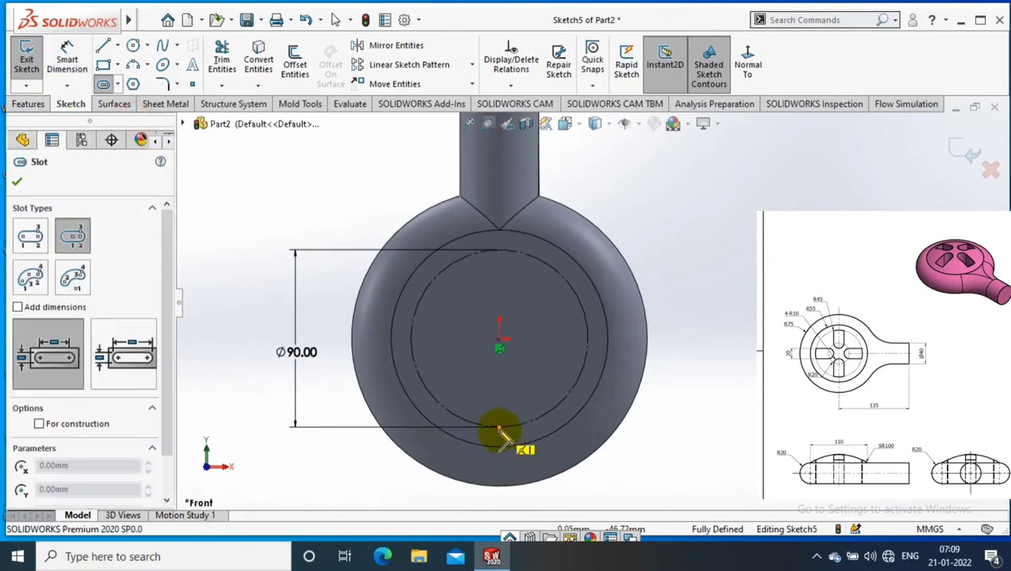
left_click(500, 461)
left_click(510, 457)
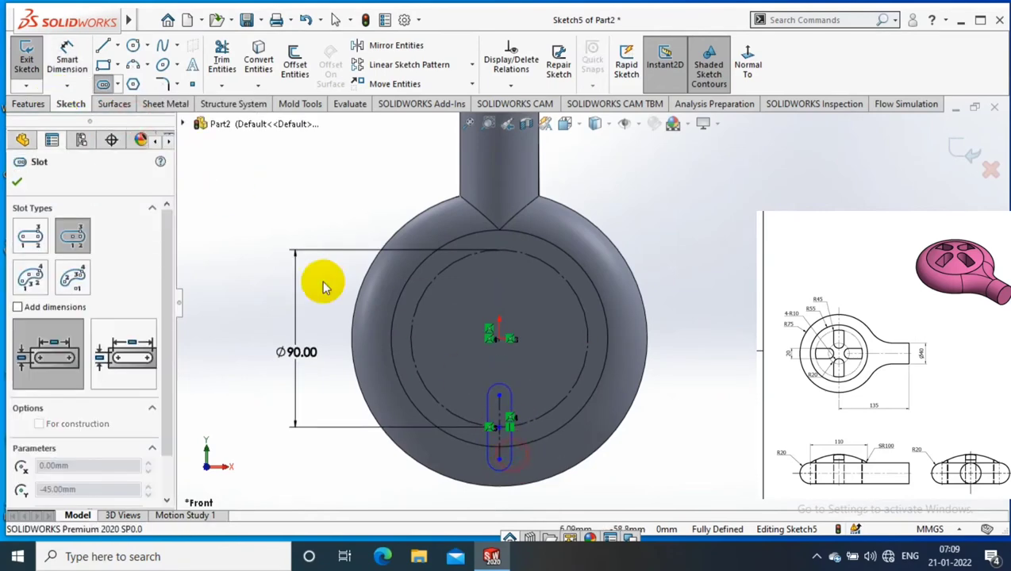
left_click(67, 57)
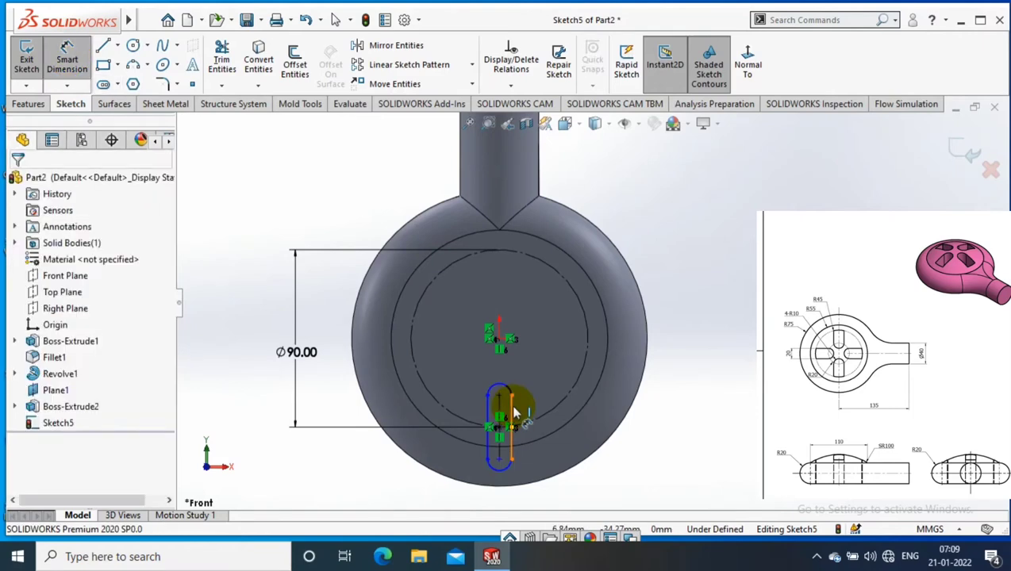
left_click(505, 387)
left_click(554, 379)
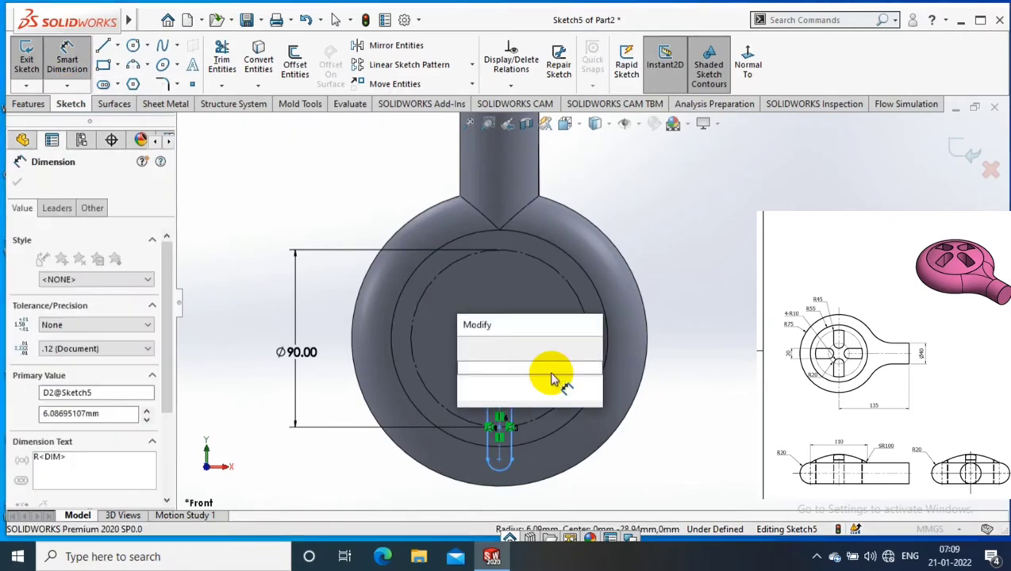
type("4")
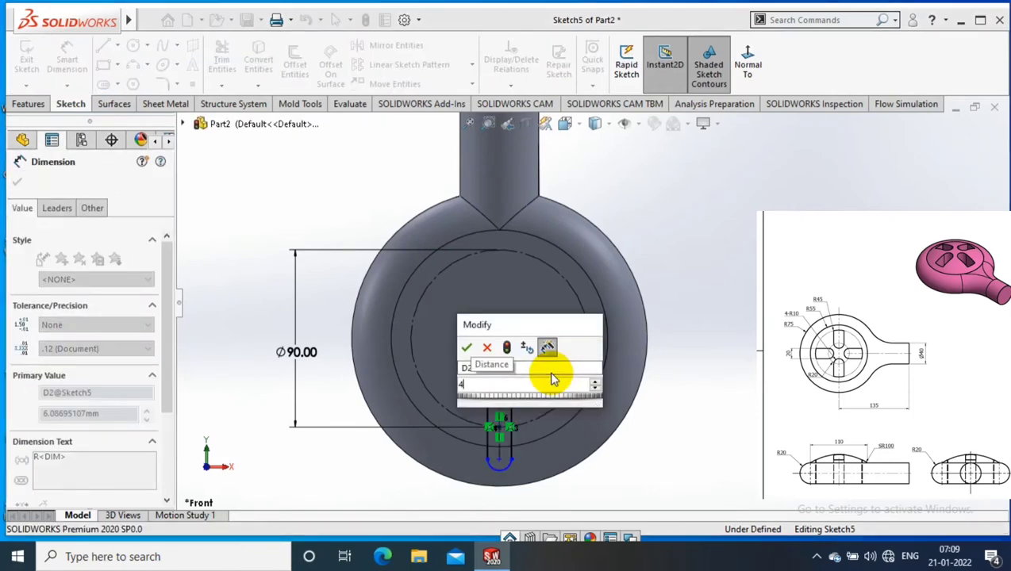
key("Return")
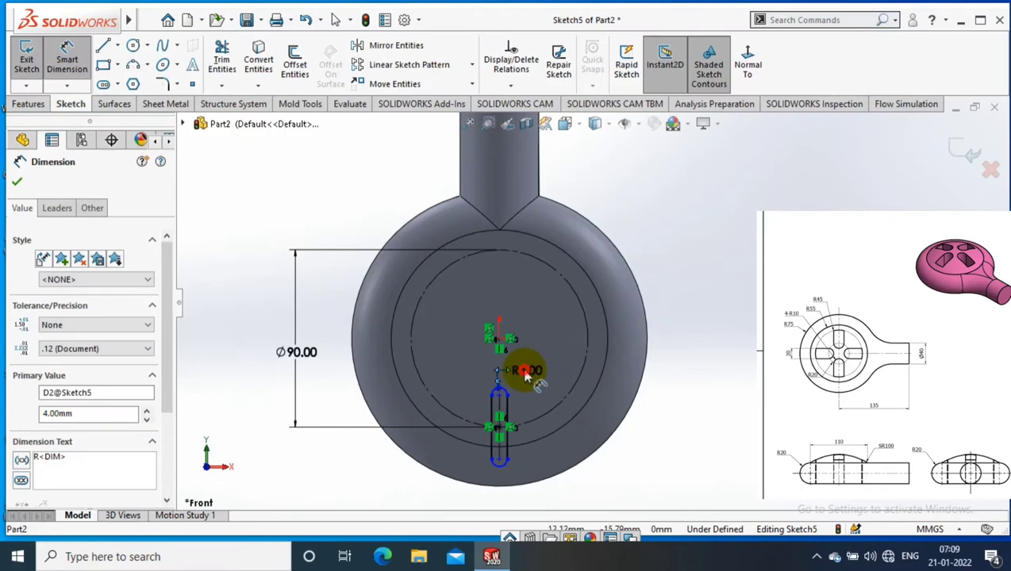
double_click(526, 370)
key("Return")
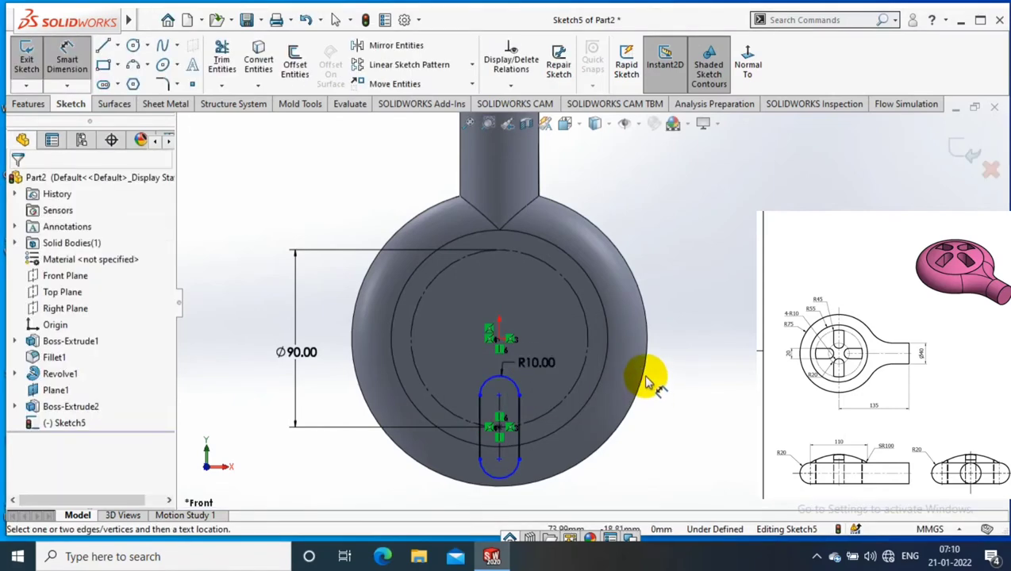
Step: Draw a circle at the sketch origin and dimension it to Ø40
left_click(133, 45)
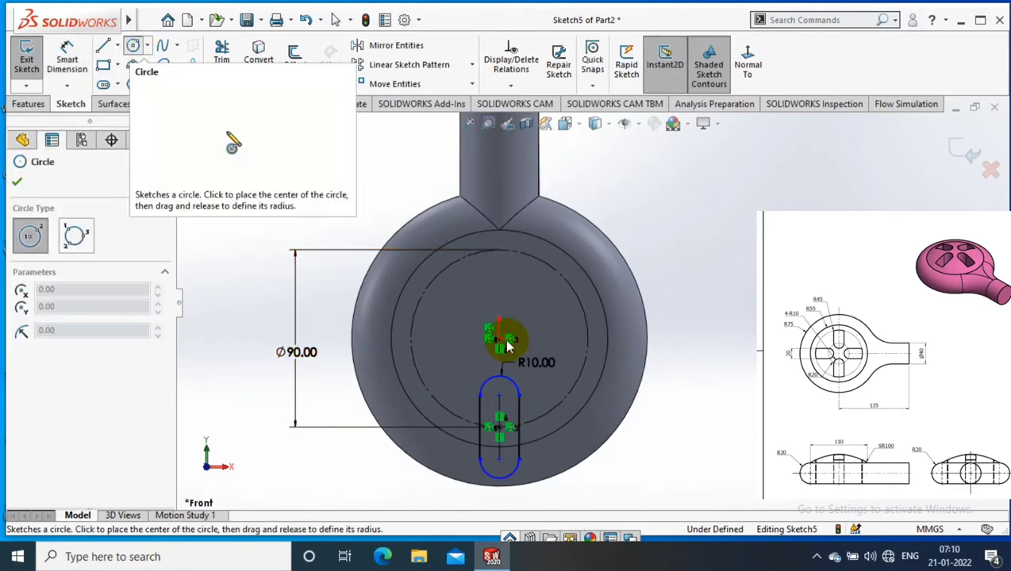
left_click(499, 338)
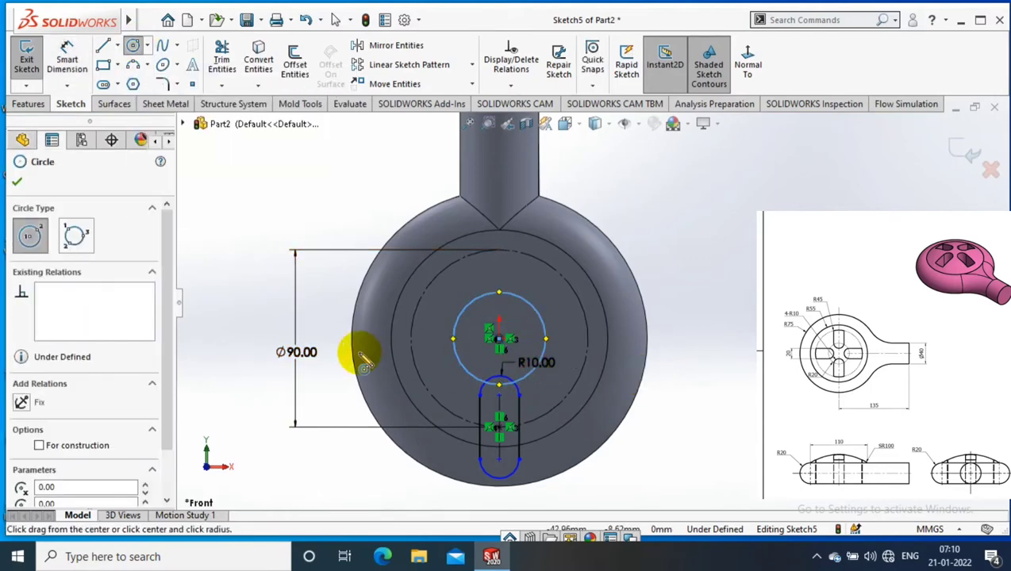
left_click(530, 312)
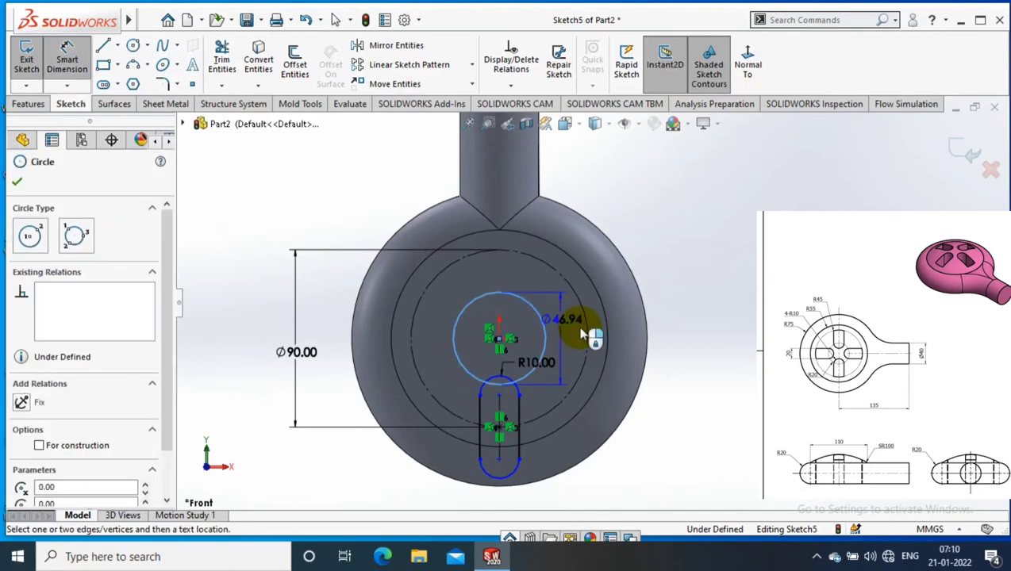
left_click(545, 335)
left_click(707, 334)
type("20")
key("Return")
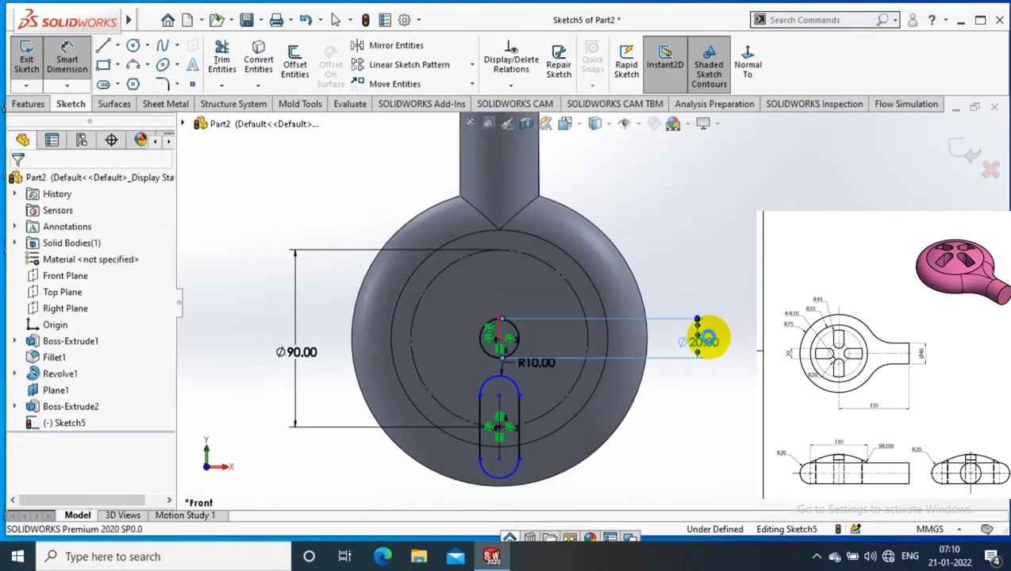
double_click(711, 341)
type("40")
key("Return")
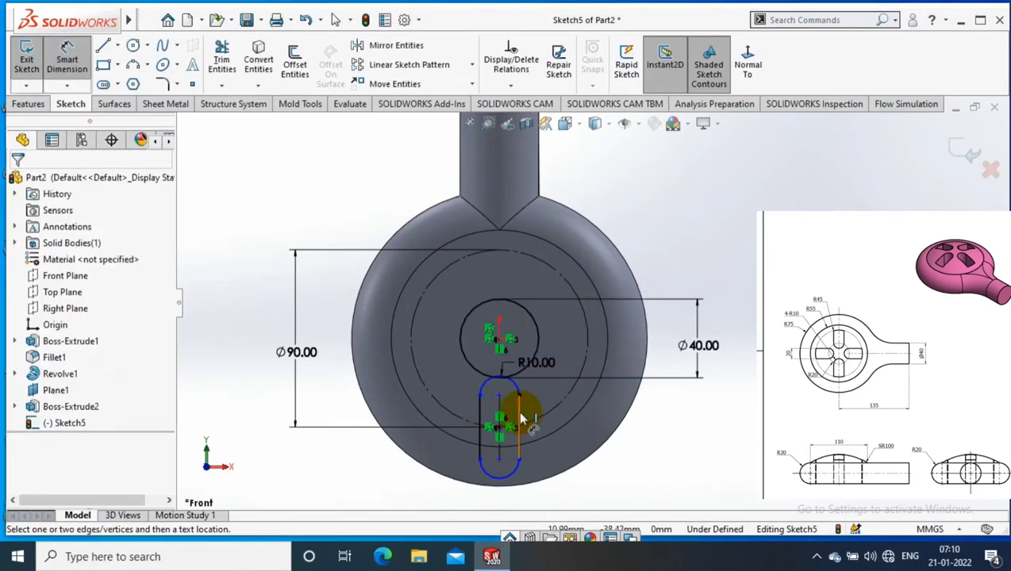
Step: Dimension the slot length, settling on 45 mm
left_click(519, 417)
left_click(650, 437)
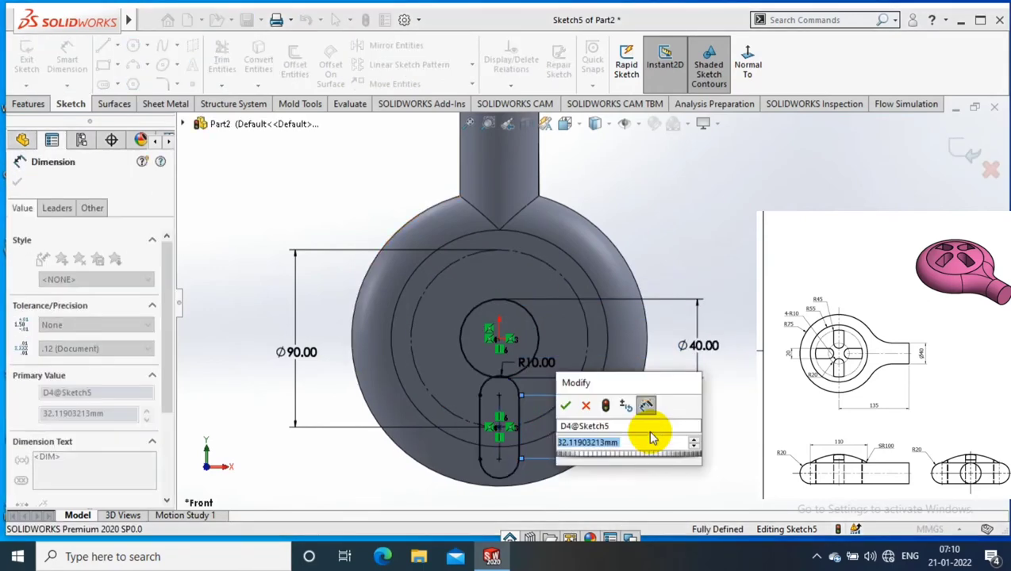
type("35")
key("Return")
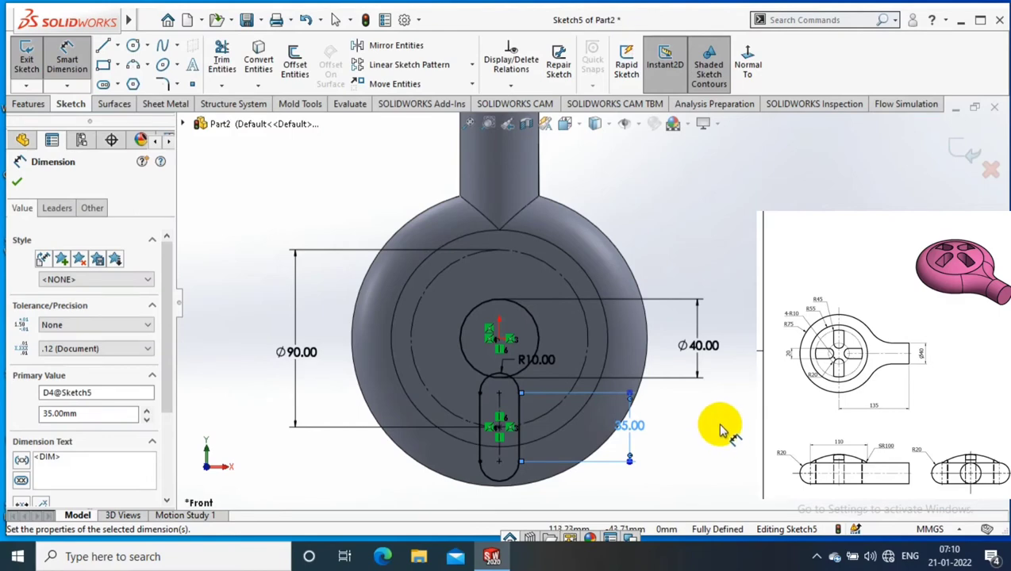
double_click(635, 425)
type("40")
key("Return")
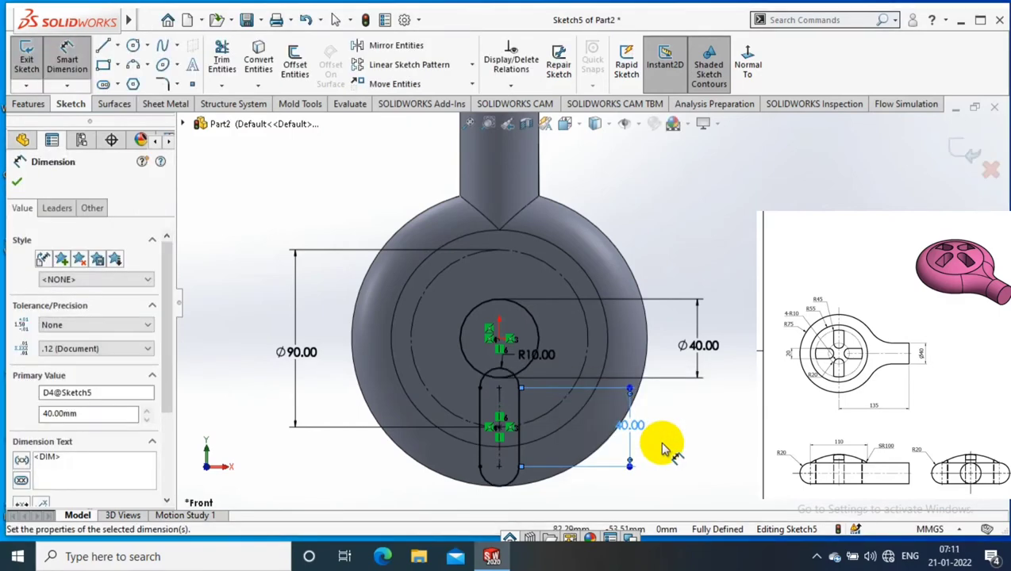
double_click(631, 426)
type("45")
key("Return")
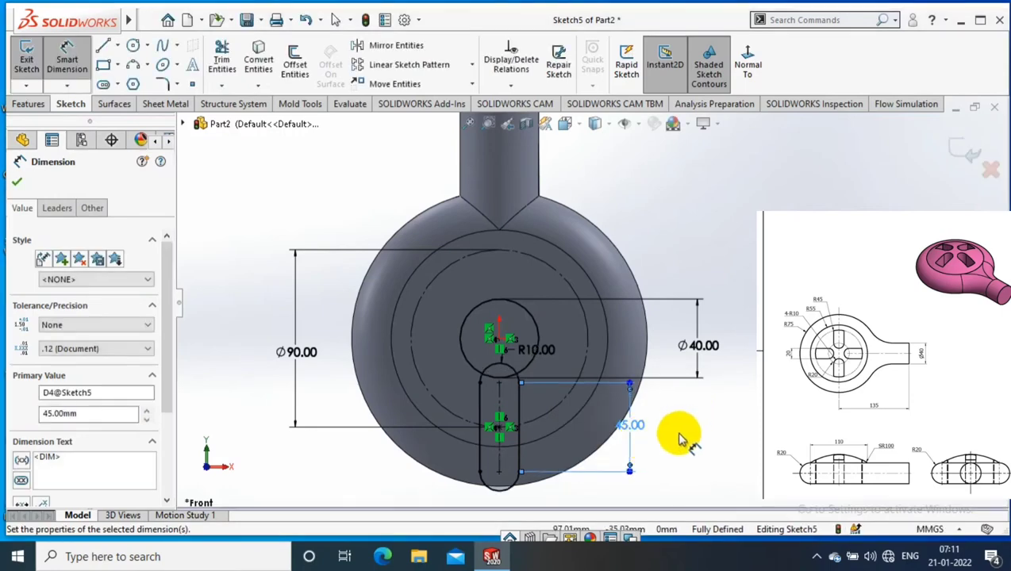
key("Escape")
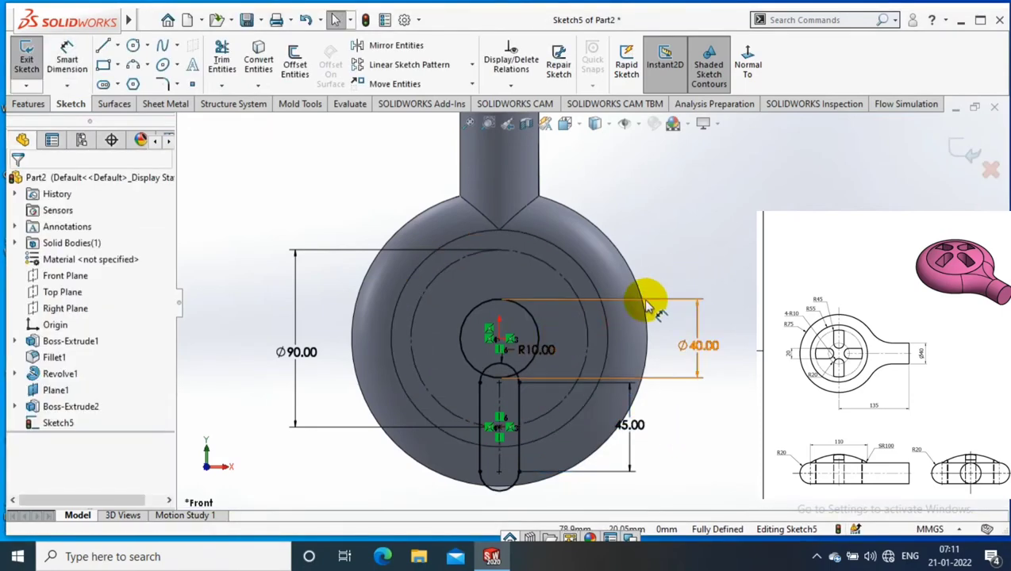
Step: Make the Ø40 circle construction geometry and the Ø90 circle regular geometry
left_click(539, 340)
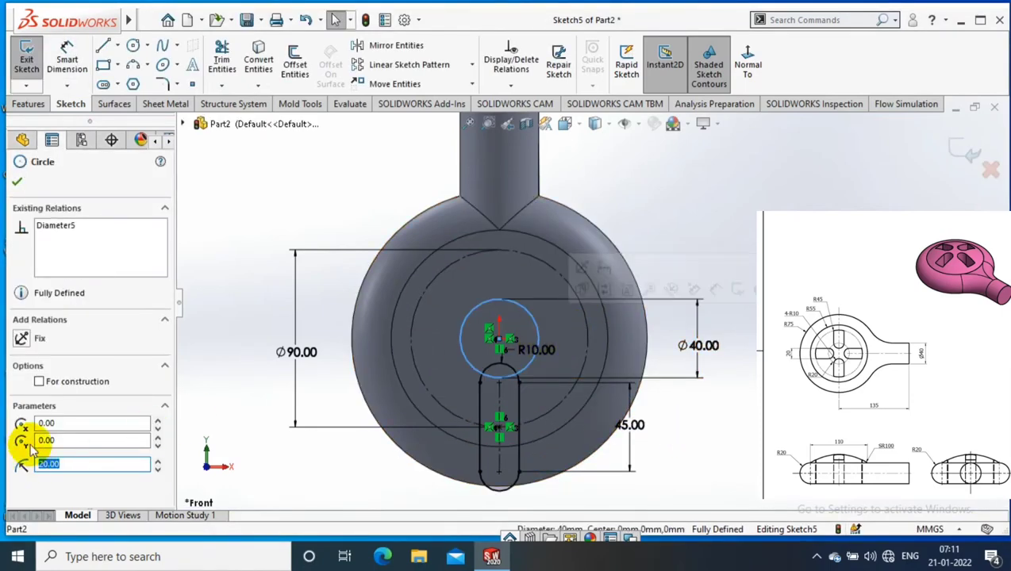
left_click(39, 381)
key("Escape")
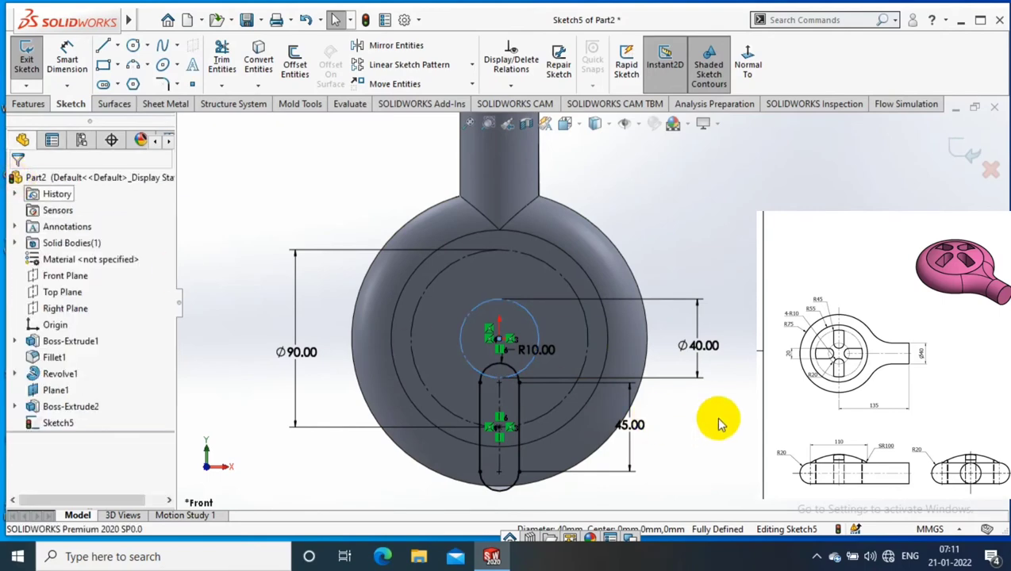
left_click(553, 403)
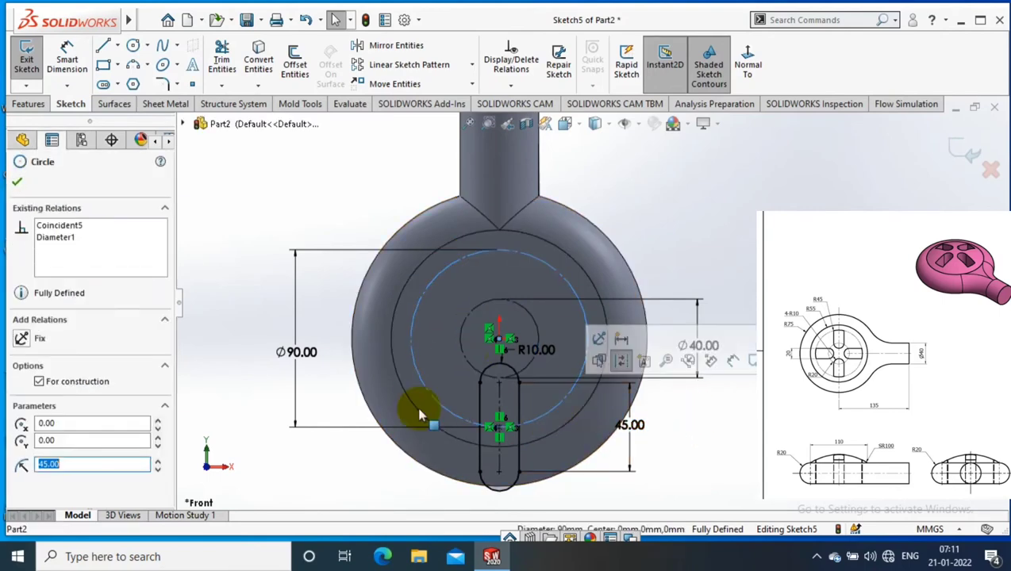
left_click(39, 382)
left_click(17, 182)
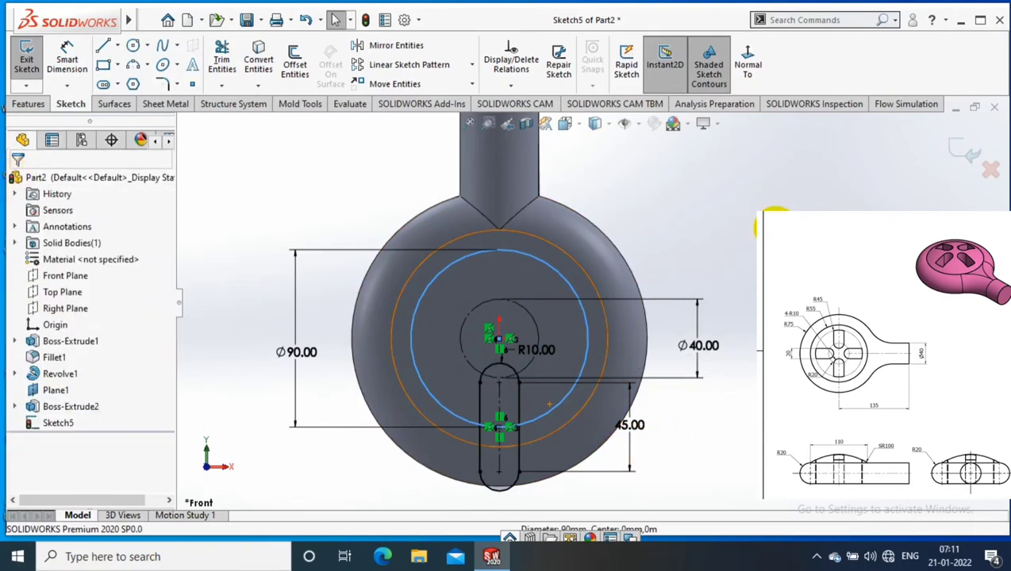
left_click(222, 64)
Step: Power-trim the slot's lower portion and the small bottom arc, leaving a U-shaped outline
left_click_drag(587, 253, 445, 301)
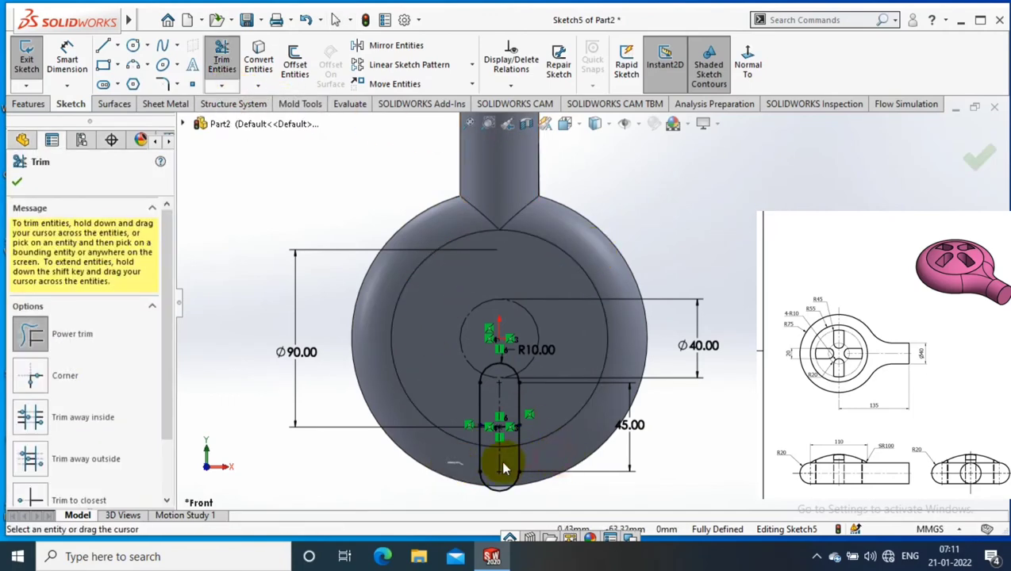
left_click_drag(504, 468, 582, 445)
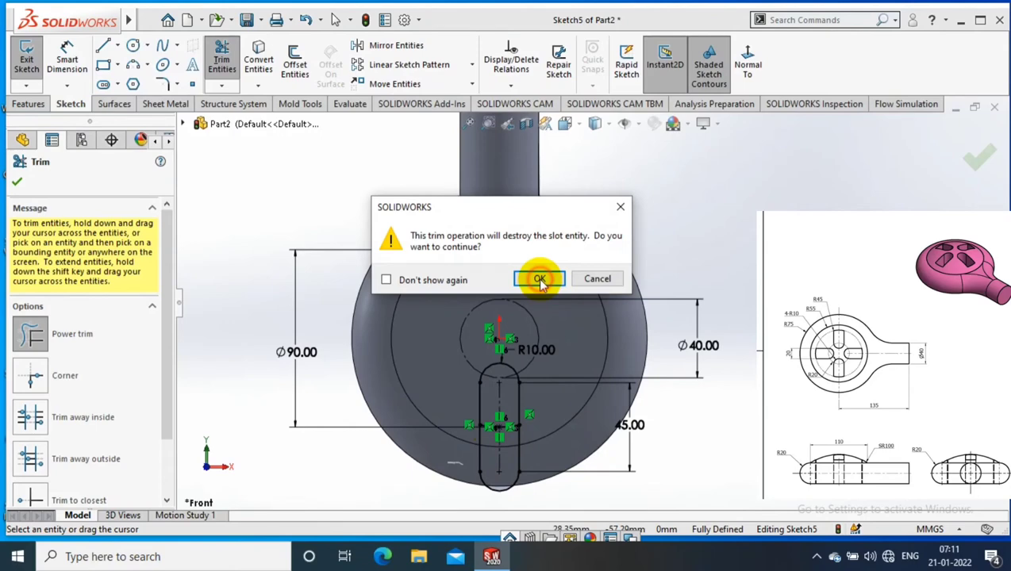
left_click(539, 281)
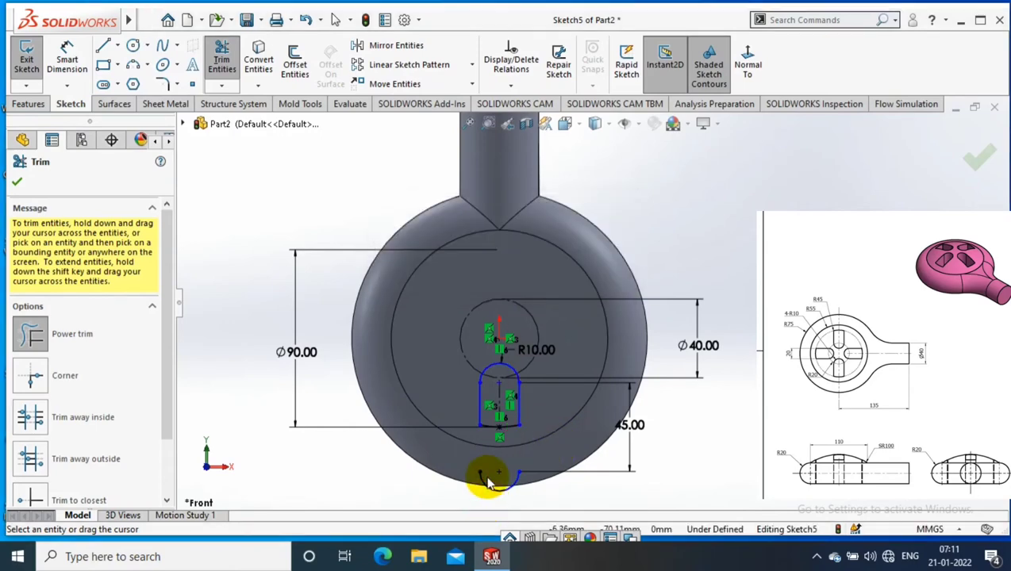
left_click_drag(515, 460, 494, 478)
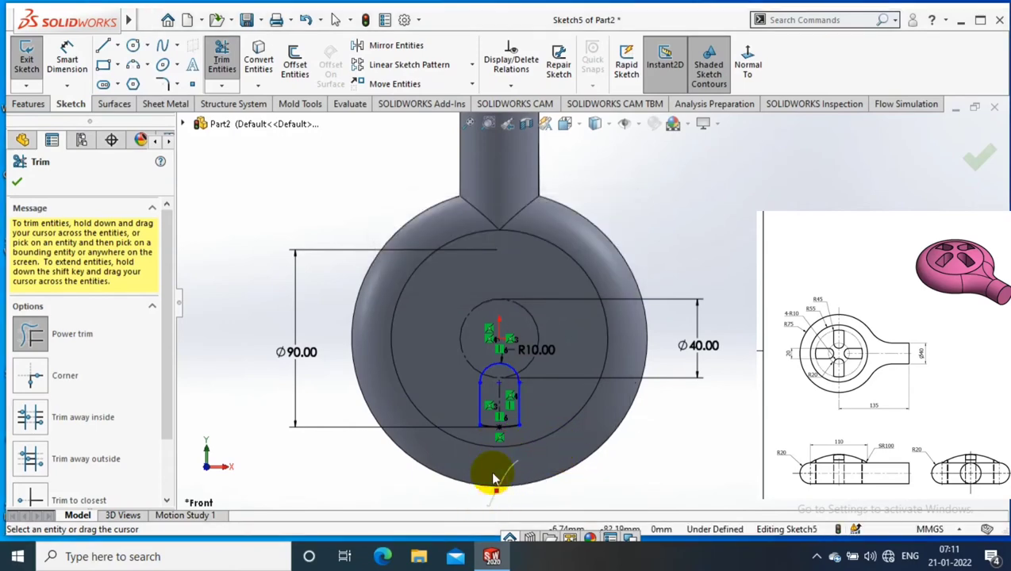
left_click(472, 65)
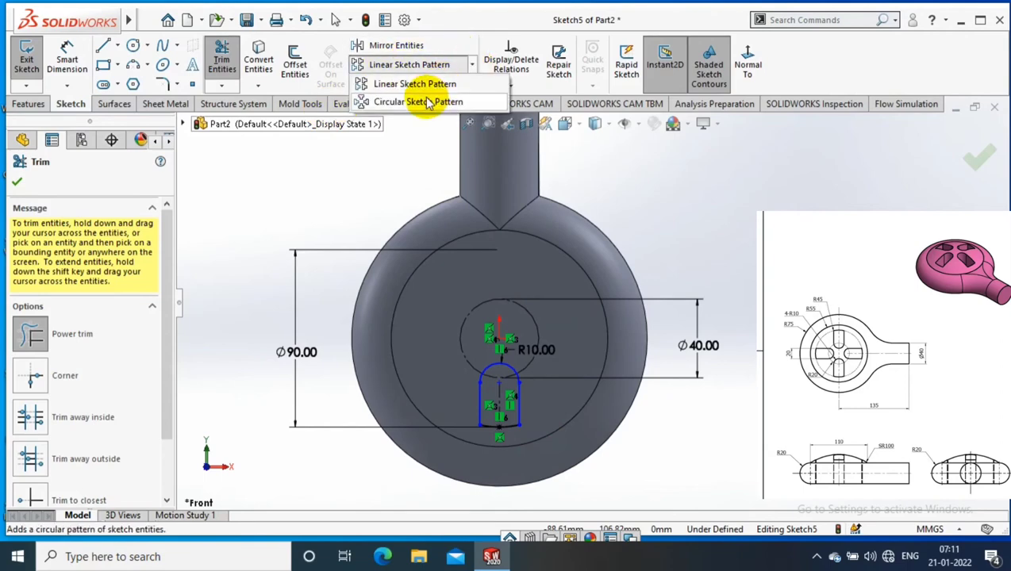
Step: Circular-pattern the slot's arc and lines around the origin into 4 instances over 360°
left_click(88, 227)
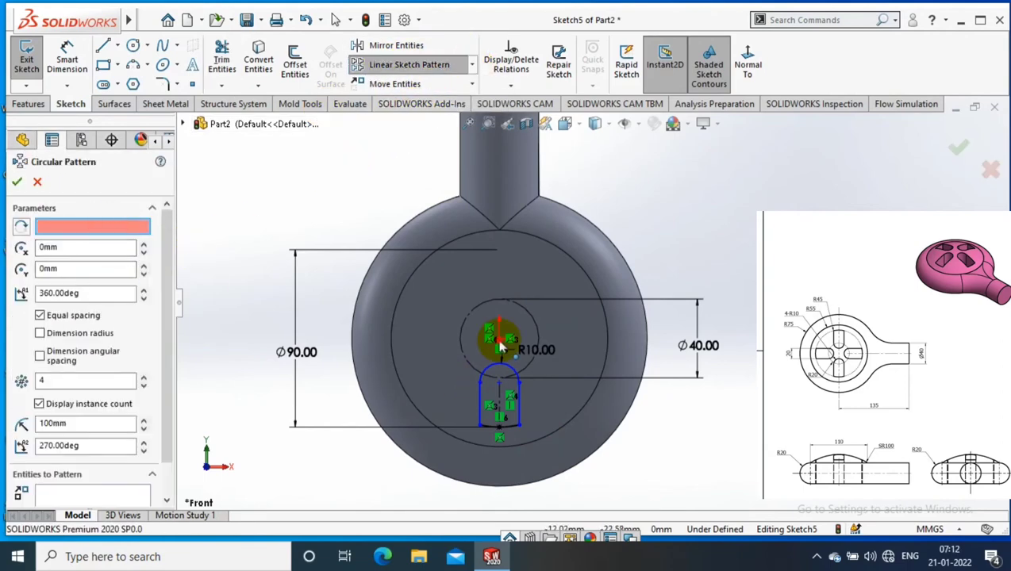
left_click(500, 347)
left_click(92, 492)
left_click(514, 386)
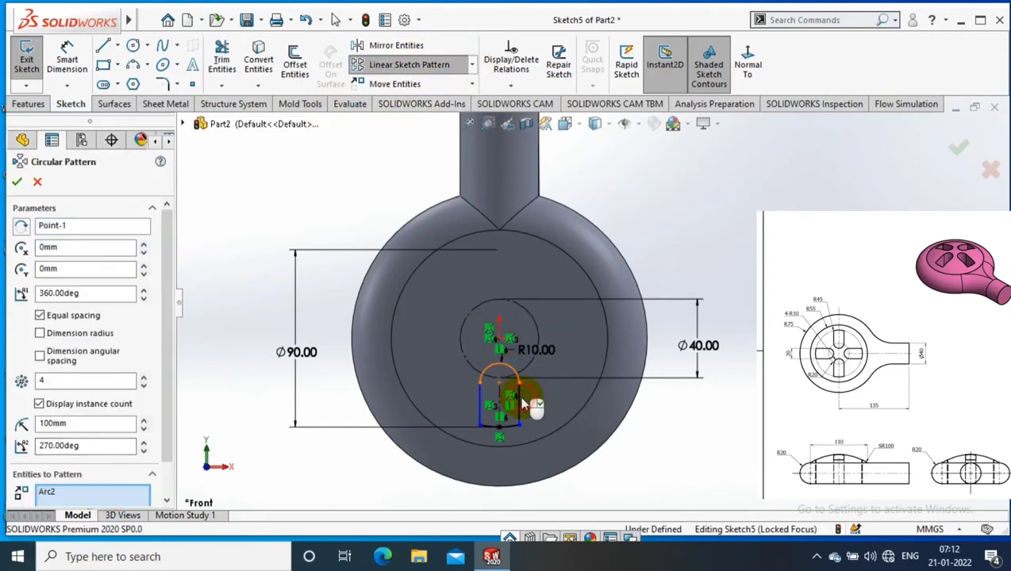
left_click(511, 427)
left_click(16, 182)
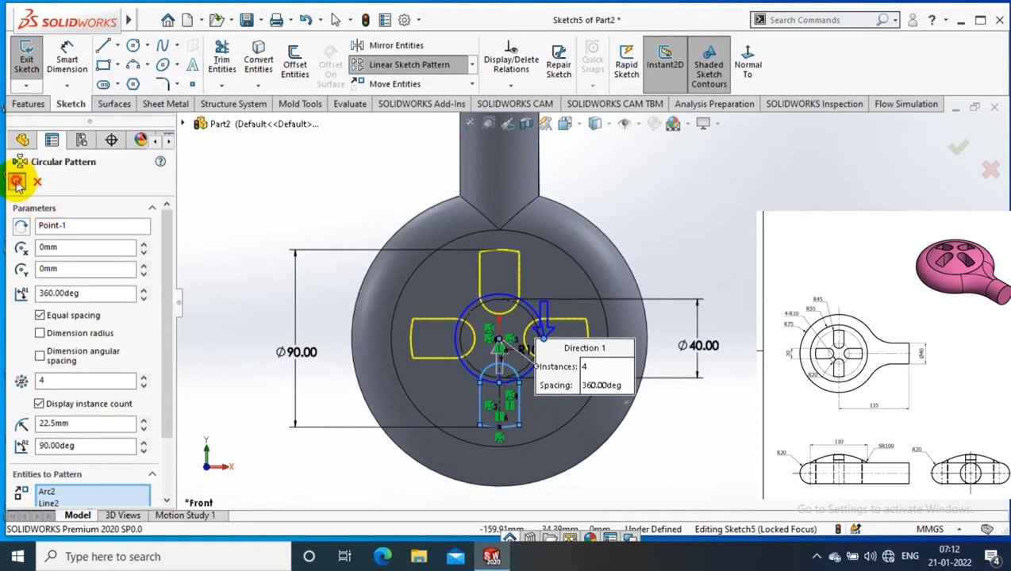
left_click(30, 107)
Step: Extrude-cut the left, bottom, right and top slot regions Through All in both directions
left_click(226, 63)
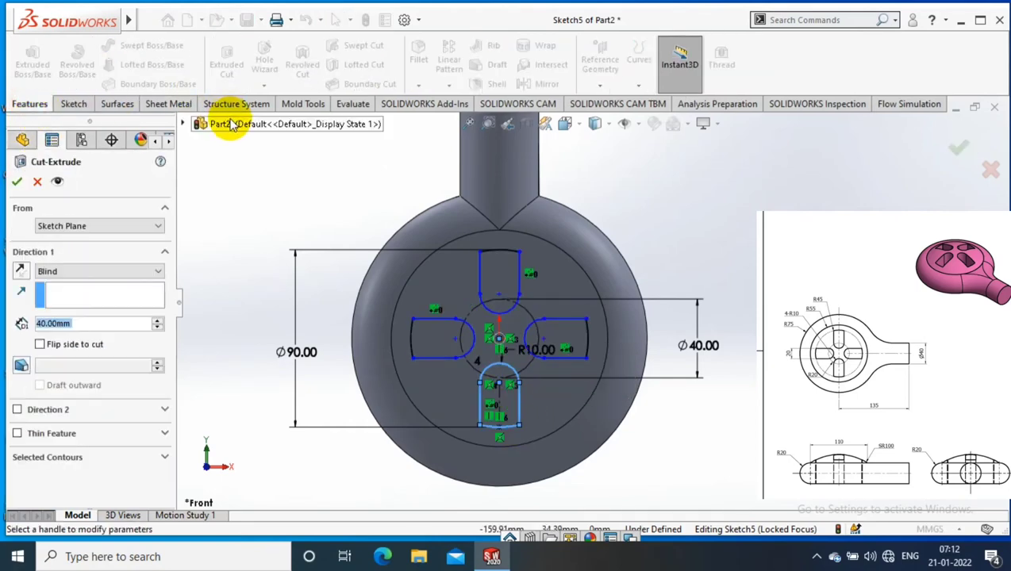
left_click(159, 455)
left_click(108, 479)
left_click(429, 332)
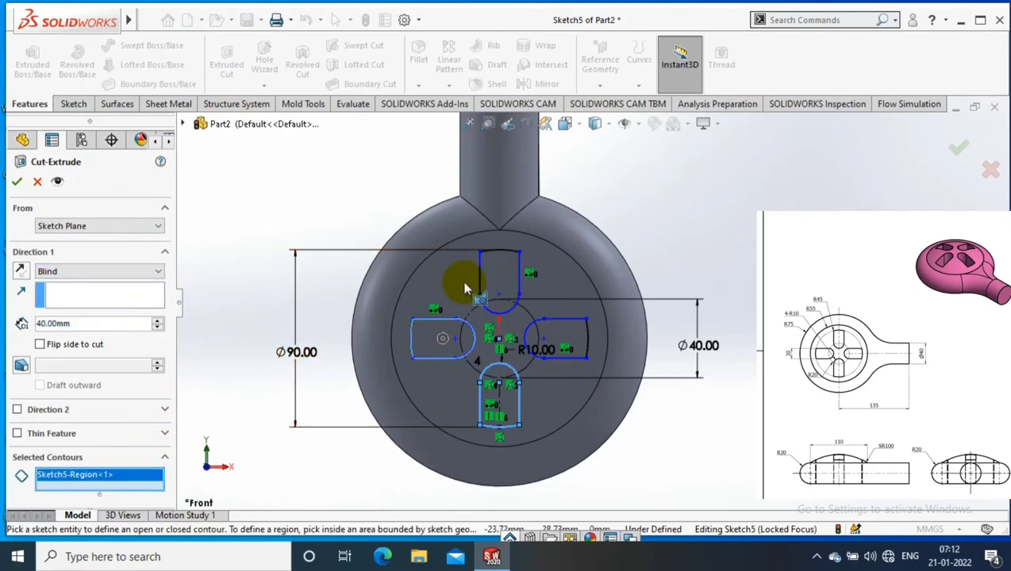
middle_click_drag(286, 219, 516, 373)
left_click(516, 373)
left_click(573, 315)
left_click(498, 262)
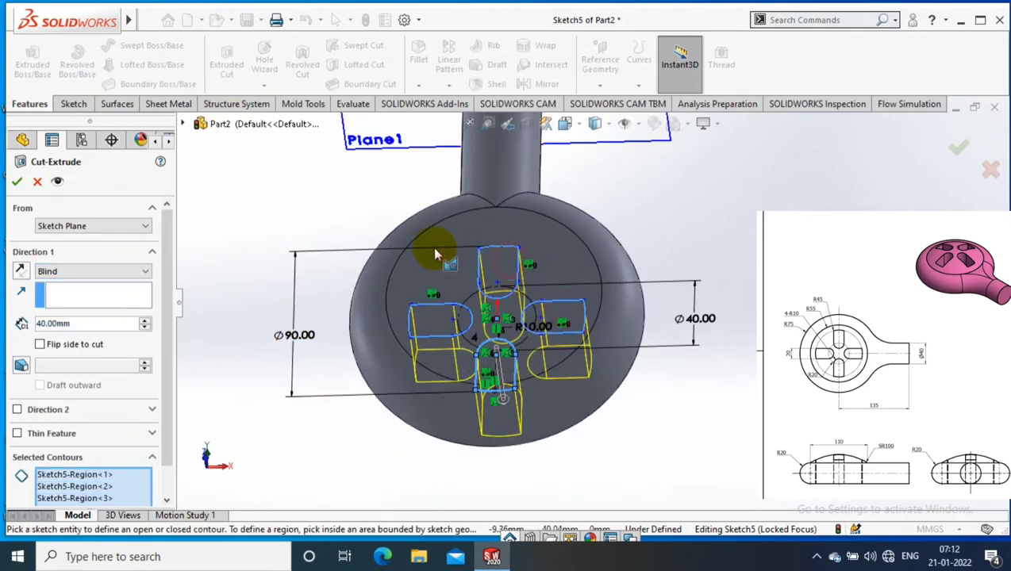
left_click(107, 271)
left_click(71, 304)
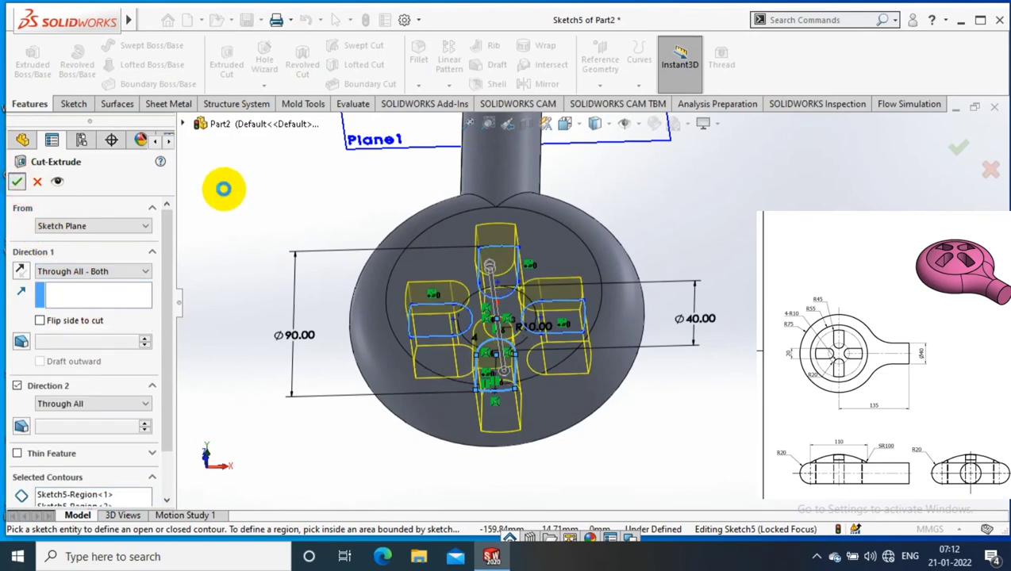
right_click(254, 193)
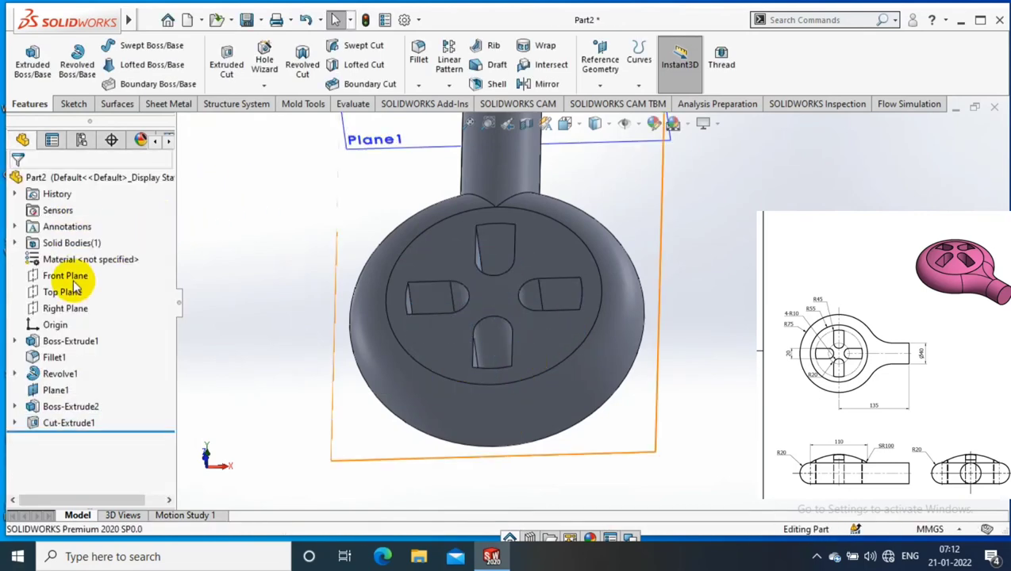
right_click(75, 278)
Step: Fillet the two handle-to-disc junction edges with a 50 mm radius
left_click(149, 260)
middle_click_drag(705, 365, 260, 210)
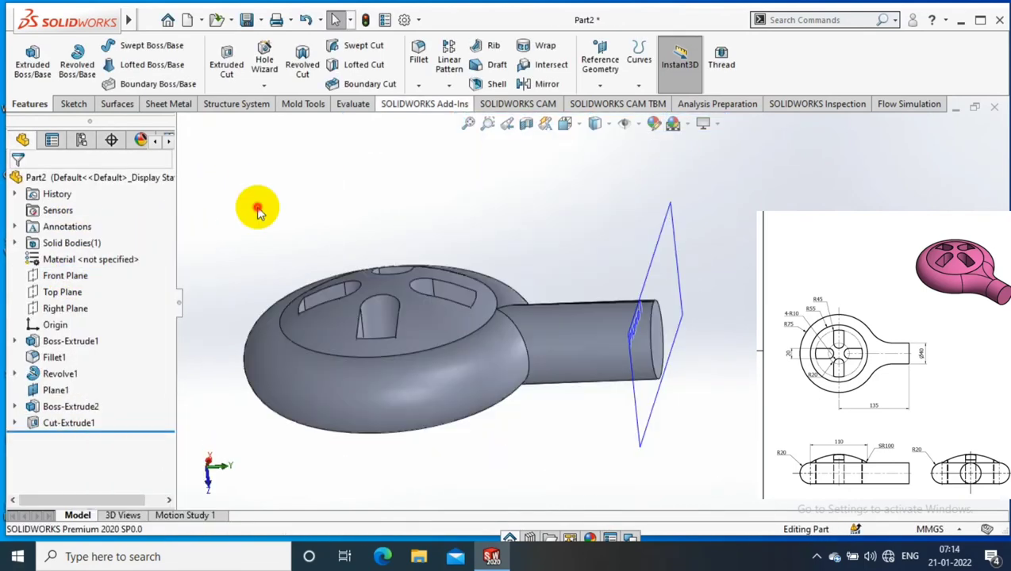
left_click(419, 59)
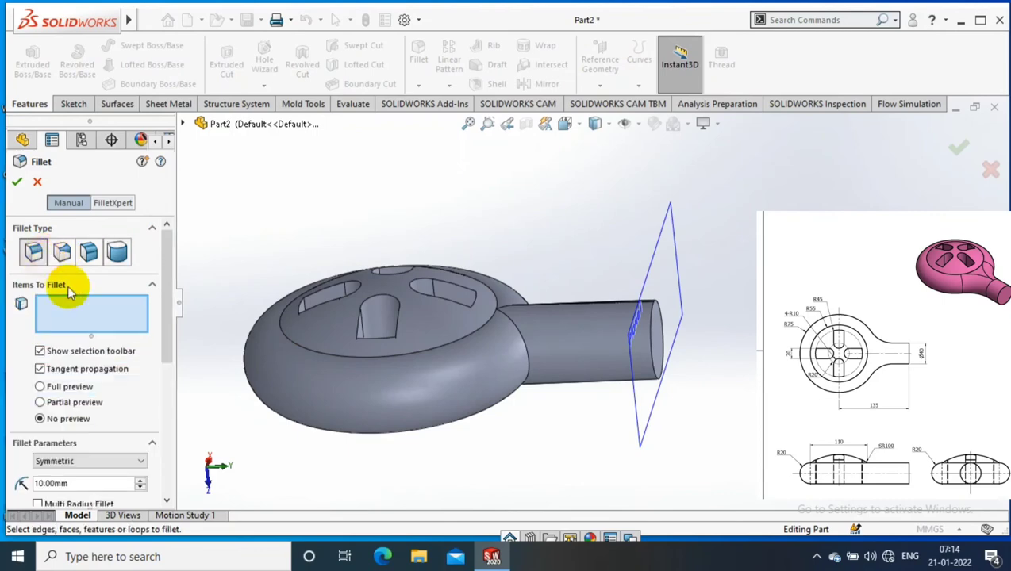
left_click(525, 345)
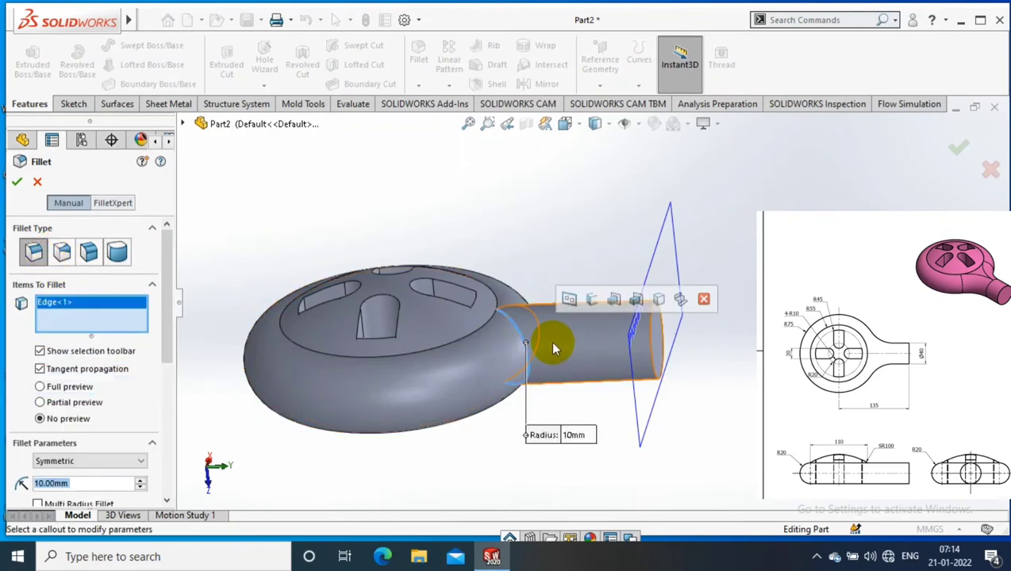
double_click(79, 484)
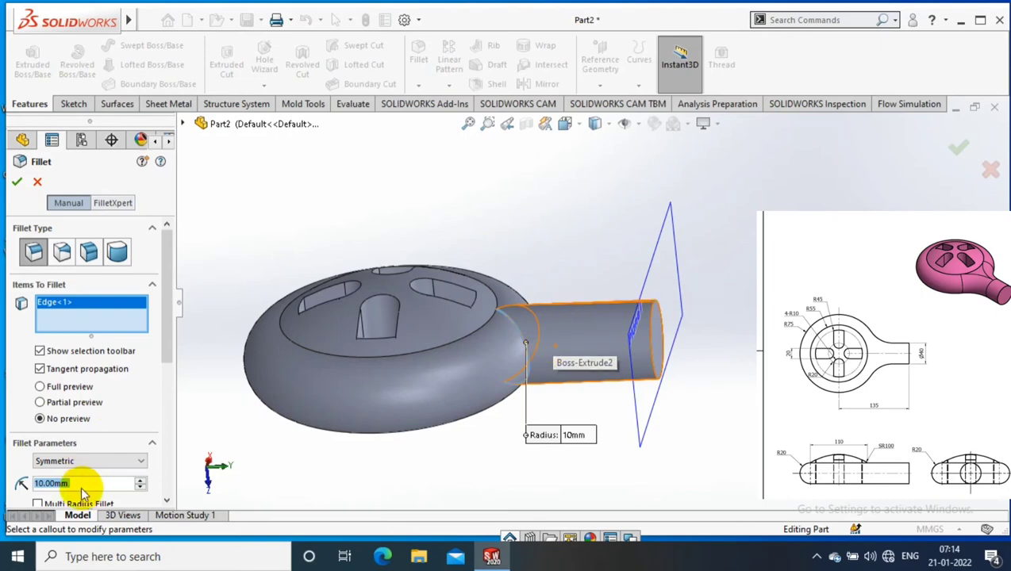
type("50")
middle_click_drag(546, 337, 535, 309)
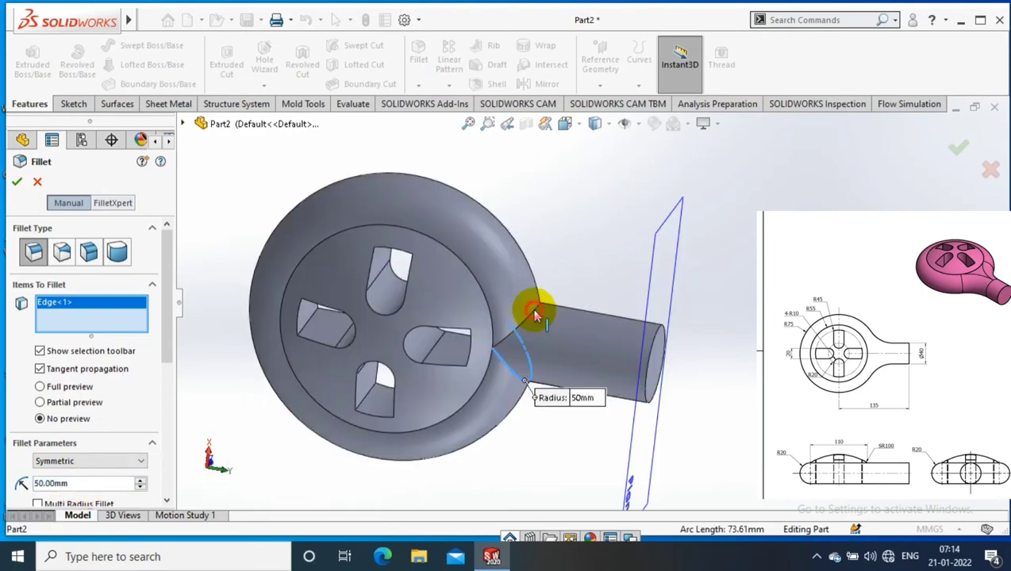
left_click(535, 311)
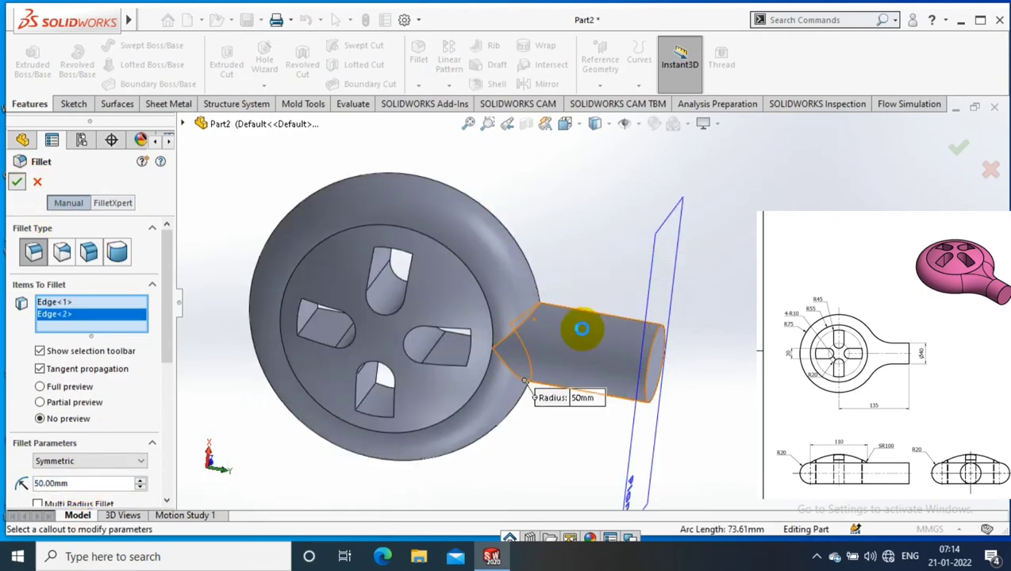
right_click(701, 366)
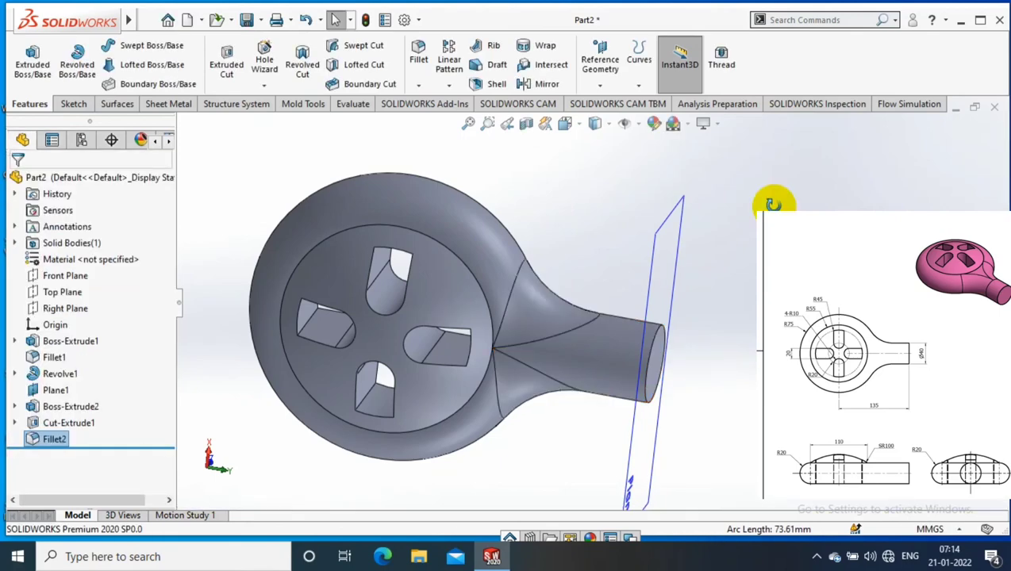
Step: Orbit the model to a tilted, more top-down view of the filleted part
mouse_move(774, 203)
middle_mouse_down()
mouse_move(752, 225)
mouse_move(750, 270)
mouse_move(709, 270)
mouse_move(658, 326)
middle_mouse_up()
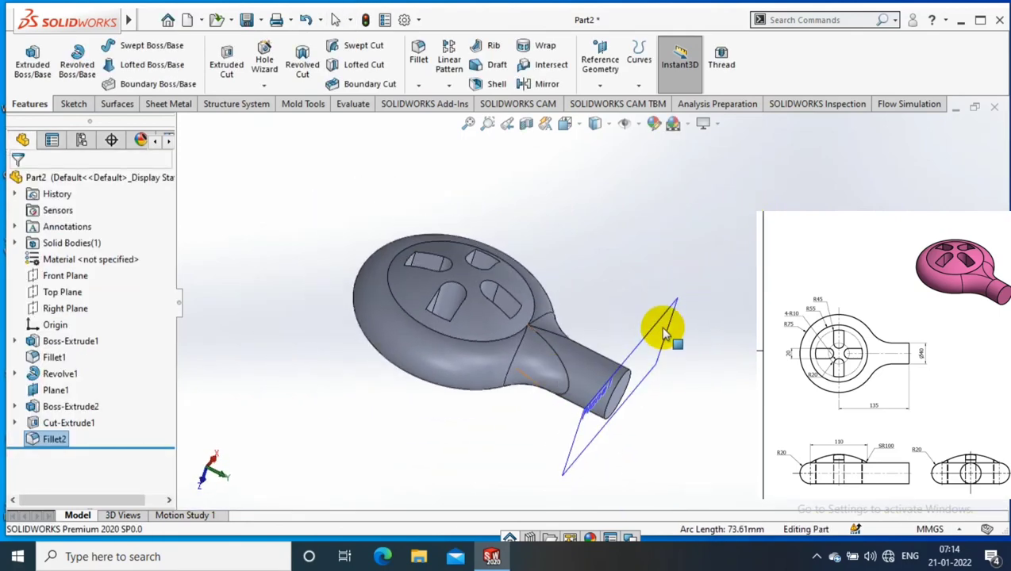
left_click(659, 326)
left_click(724, 309)
mouse_move(724, 309)
middle_mouse_down()
mouse_move(402, 429)
mouse_move(417, 357)
middle_mouse_up()
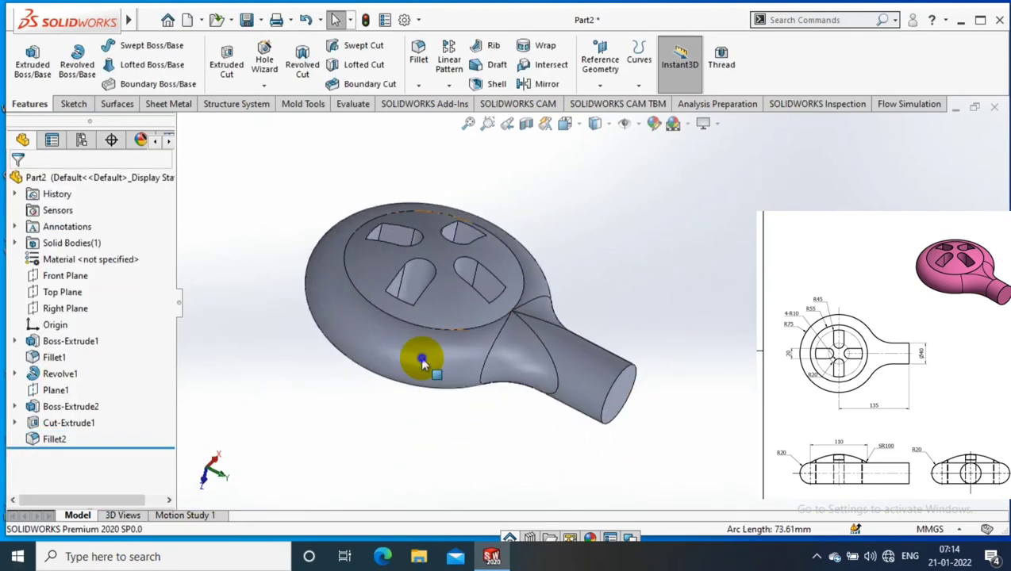
right_click(427, 349)
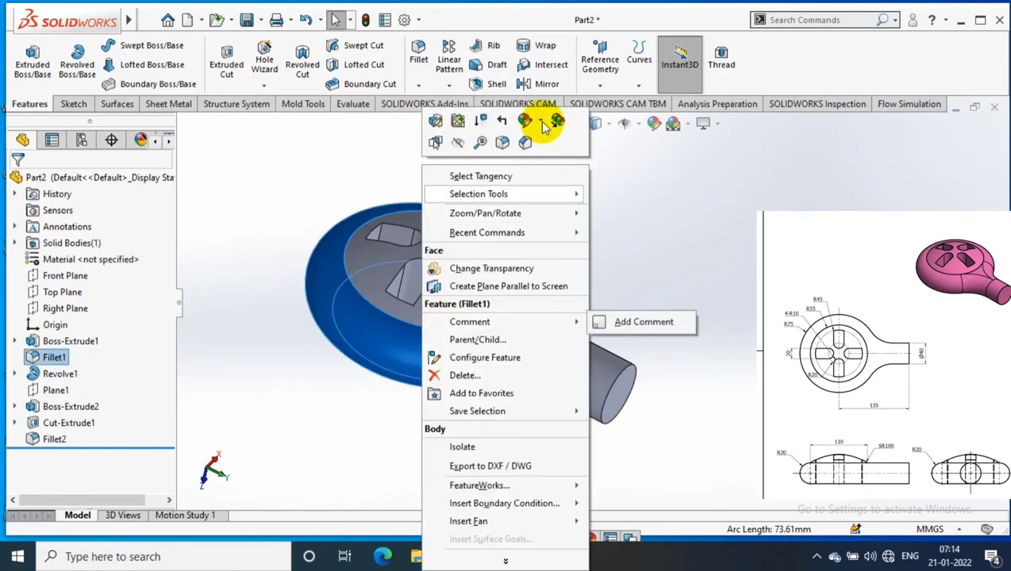
Step: Apply a pink color appearance to the entire part
key("Escape")
left_click(550, 189)
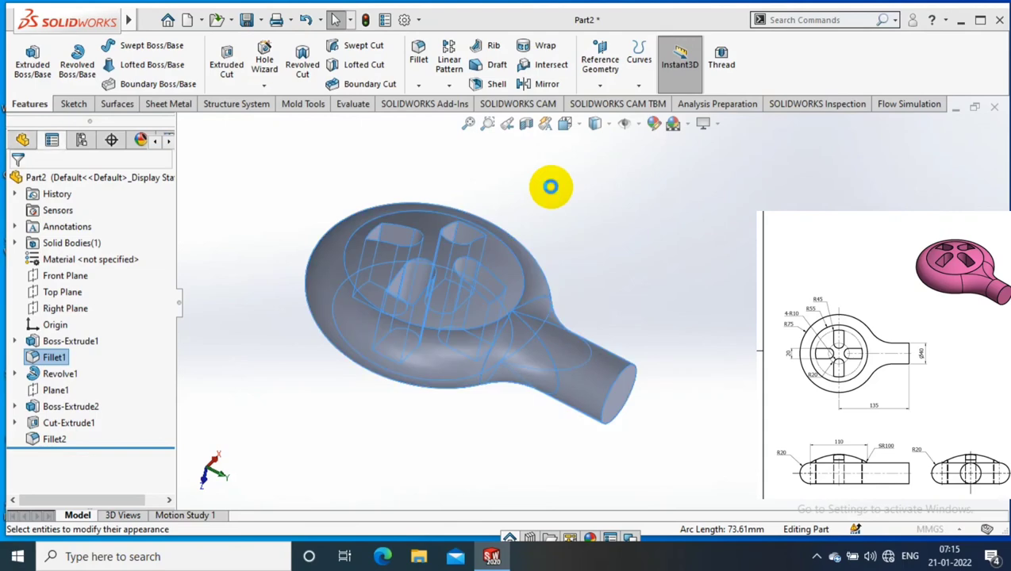
left_click(112, 478)
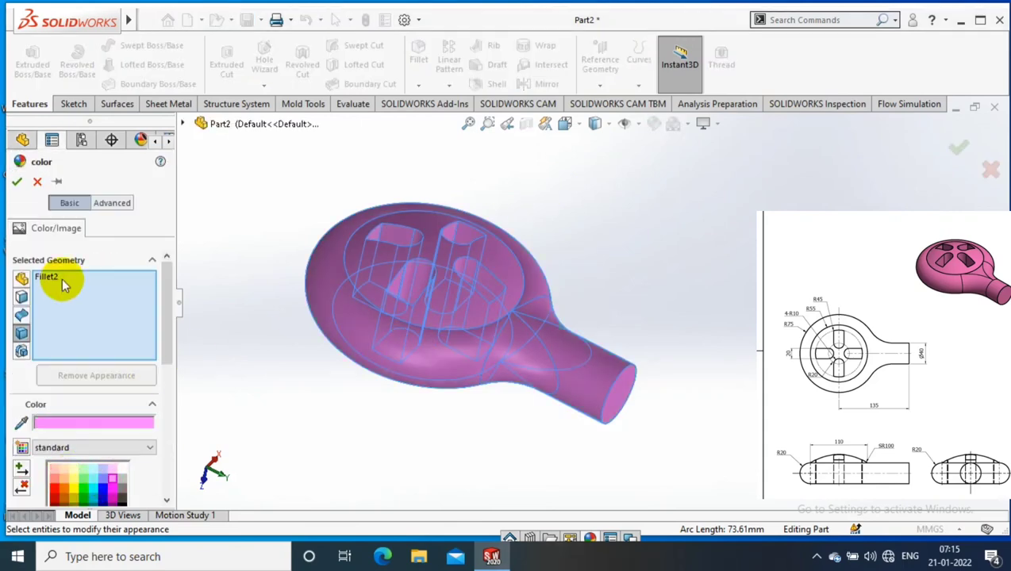
left_click(17, 181)
mouse_move(704, 309)
middle_mouse_down()
mouse_move(716, 274)
mouse_move(693, 341)
middle_mouse_up()
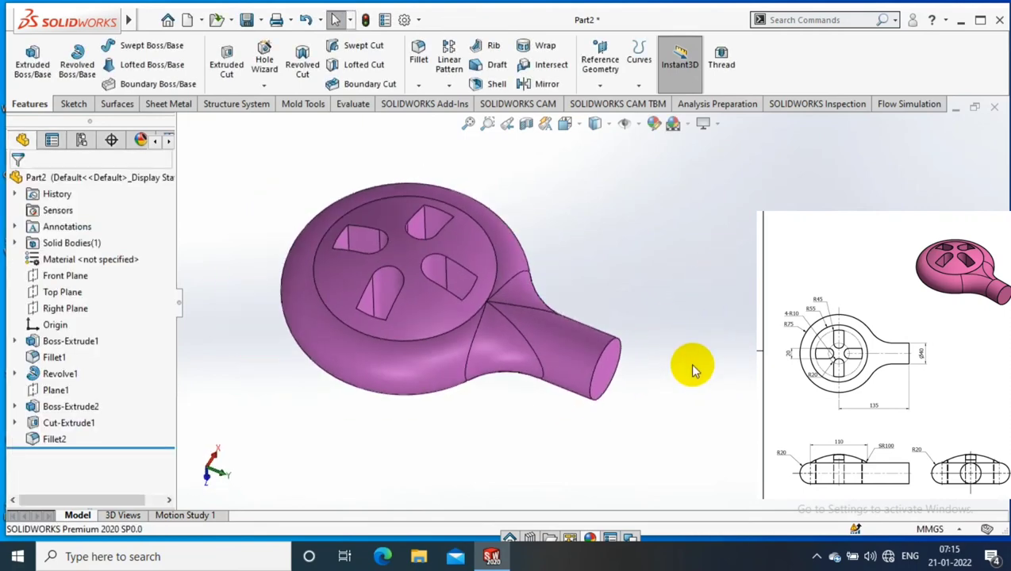